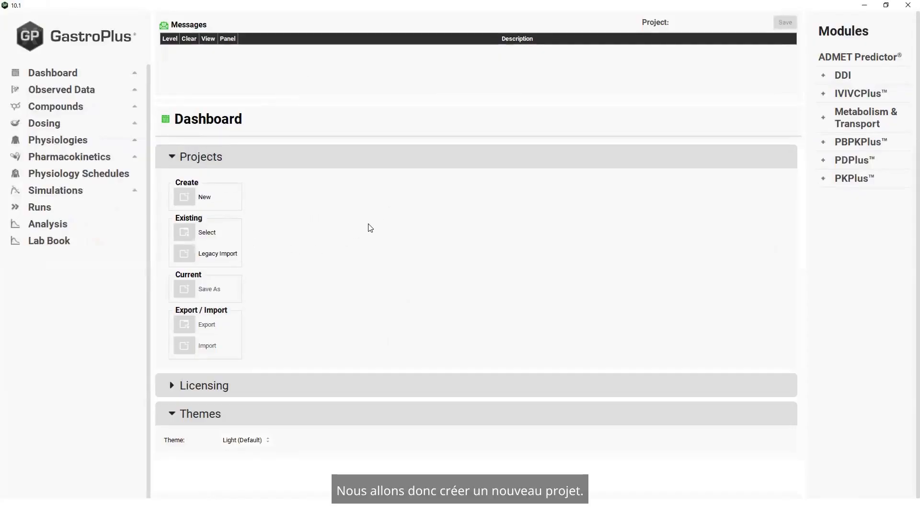
- Create a new project named Multiple forms, stored in the GPX/Multiple forms folder
click(184, 198)
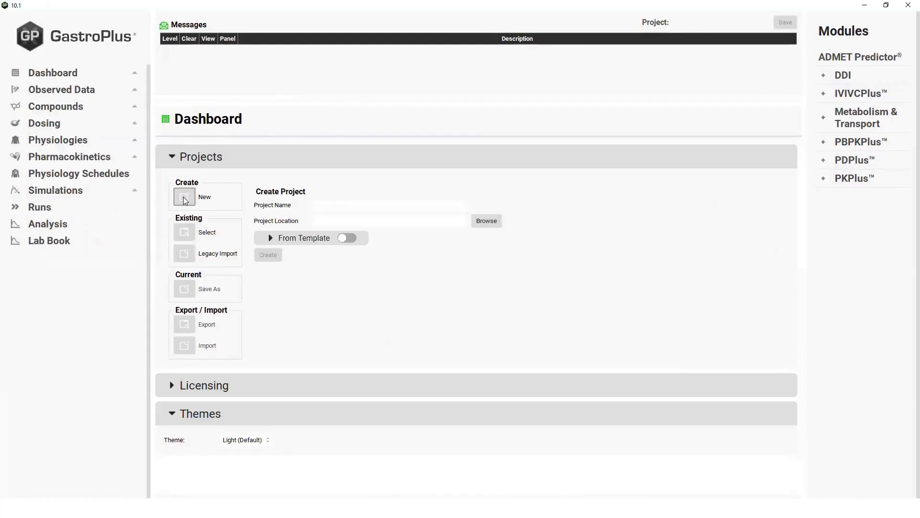
click(484, 222)
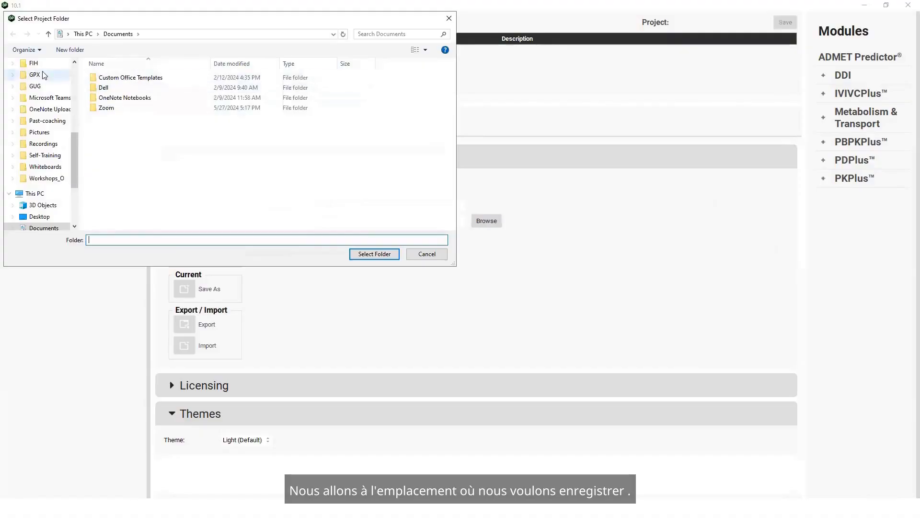
click(13, 75)
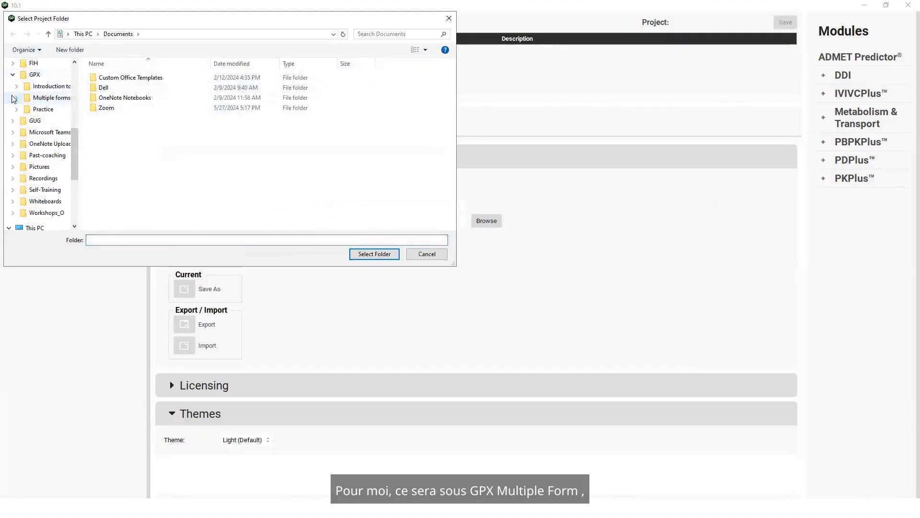
click(16, 98)
click(25, 102)
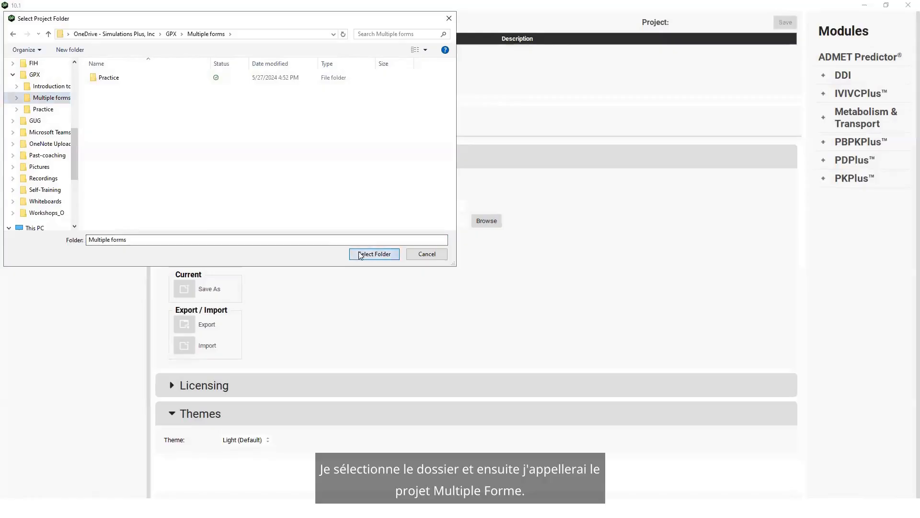
click(375, 254)
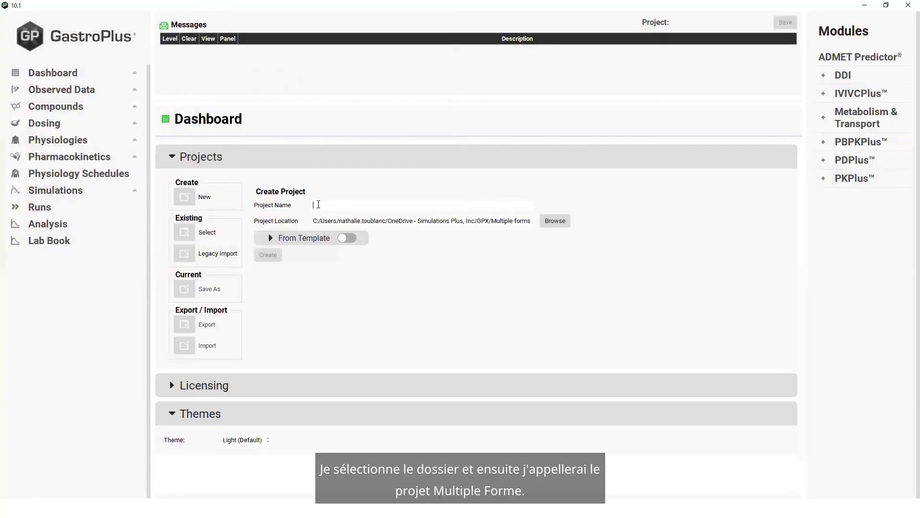
text(Multiple forms)
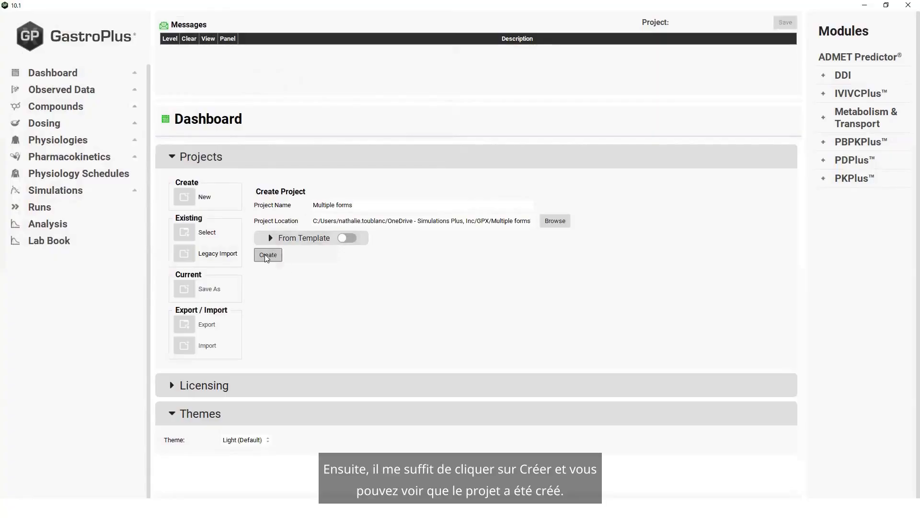
click(266, 257)
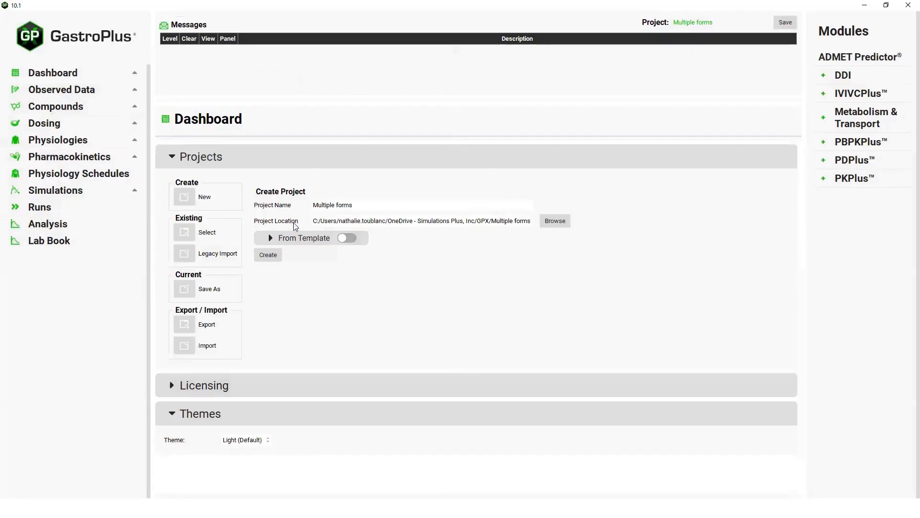
- Add a new compound named Cpd X to the project
click(71, 112)
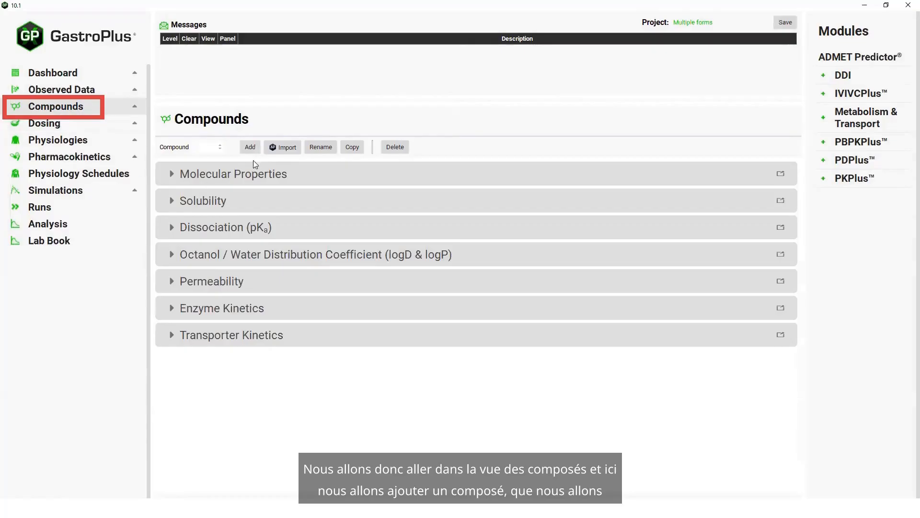
click(253, 147)
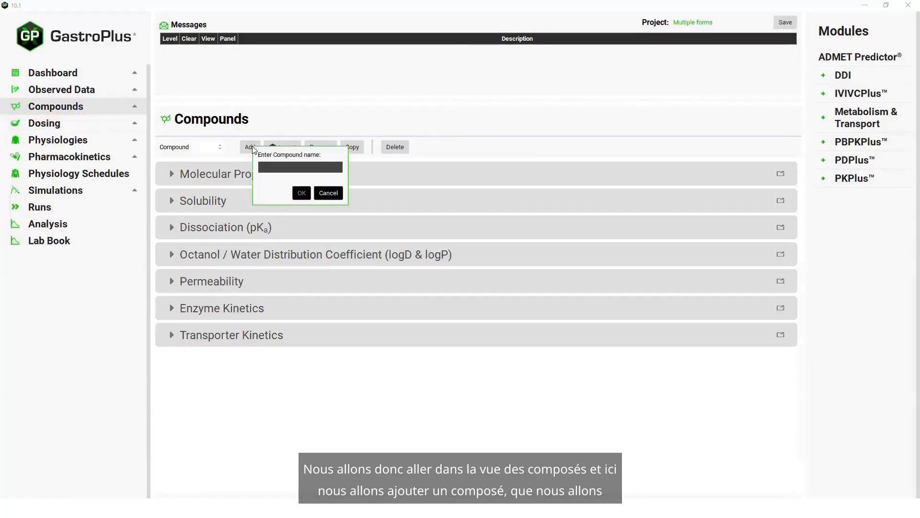
text(Cpd)
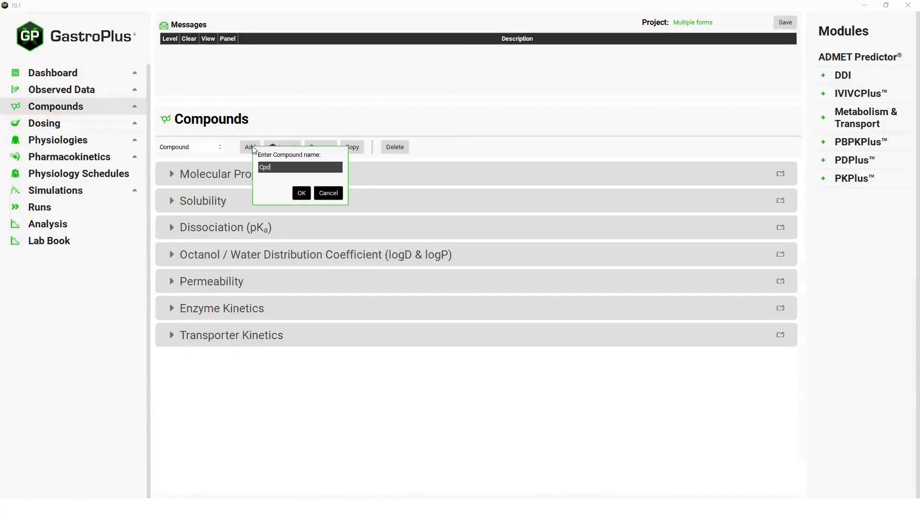
text( X)
click(302, 193)
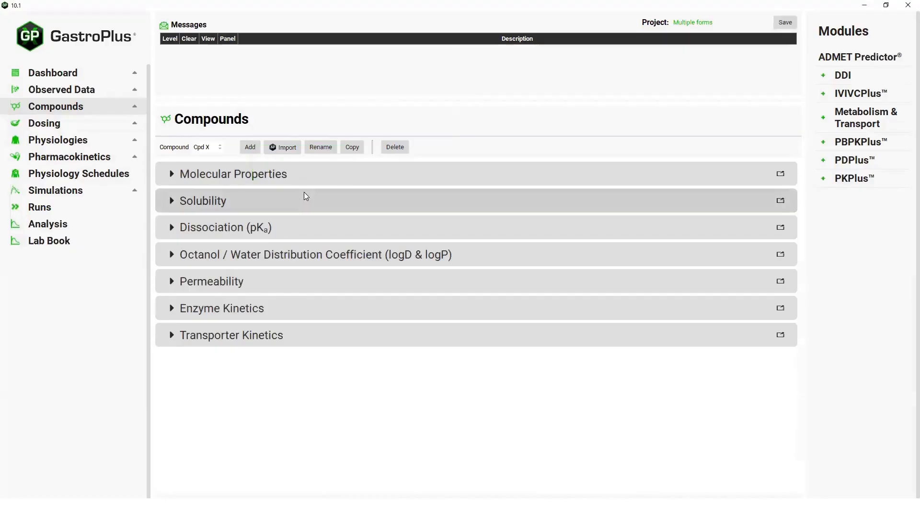
- Set the molecular weight of Cpd X to 300 g/mol in its molecular properties
click(175, 173)
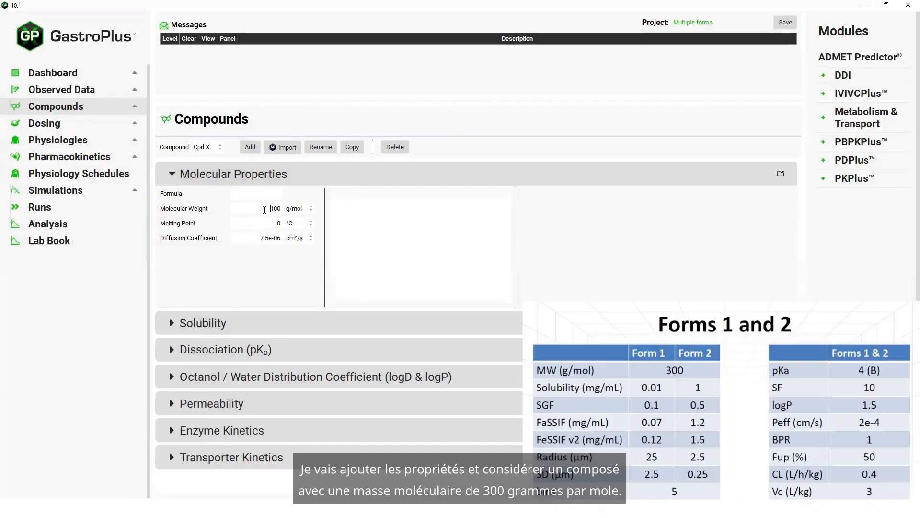
drag(265, 209, 274, 209)
text(3)
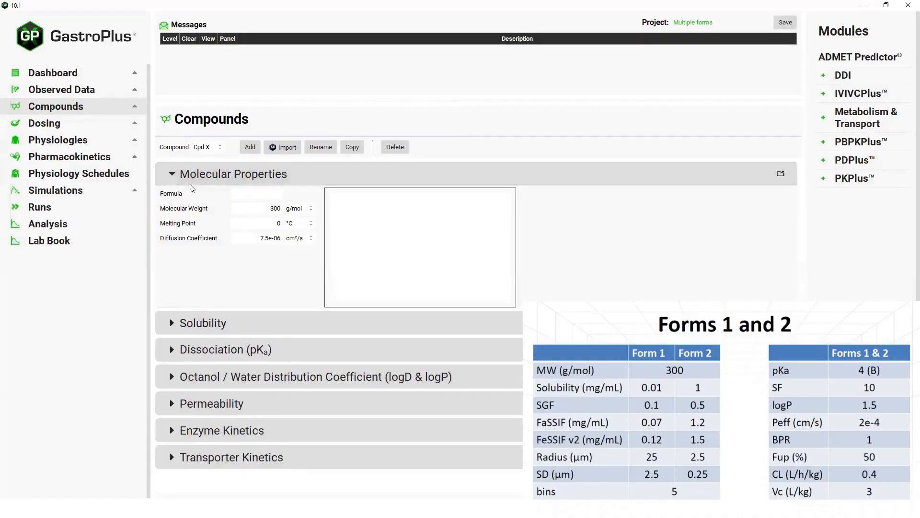
click(172, 174)
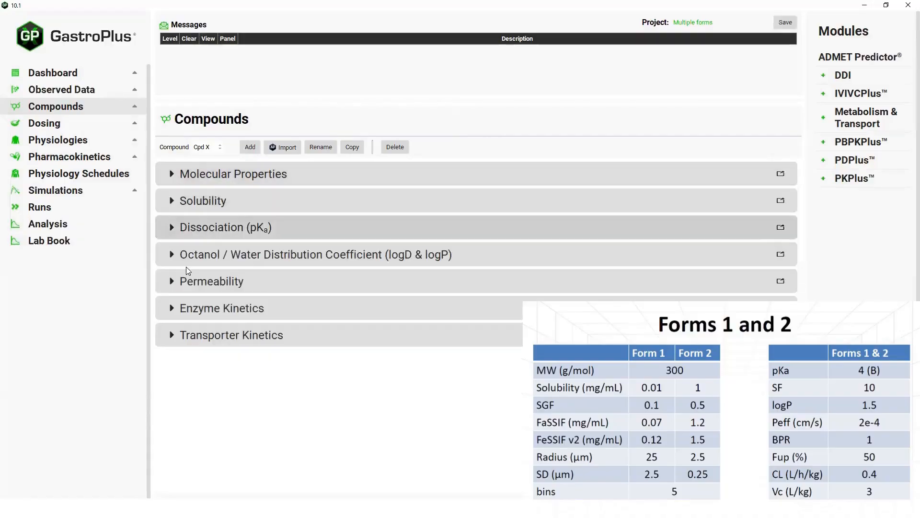
- Set the solubility of Form 1 to 0.01 mg/mL and add Form 2 with a solubility of 1 mg/mL
click(172, 200)
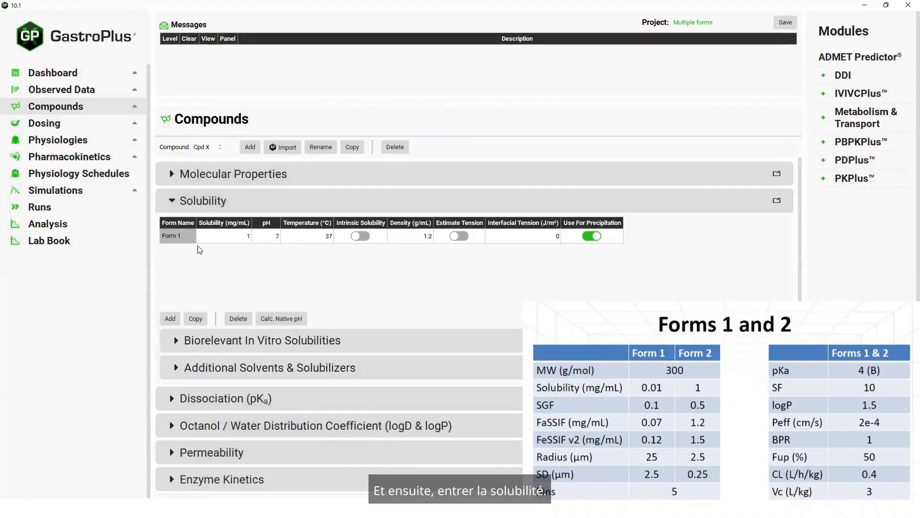
double_click(226, 237)
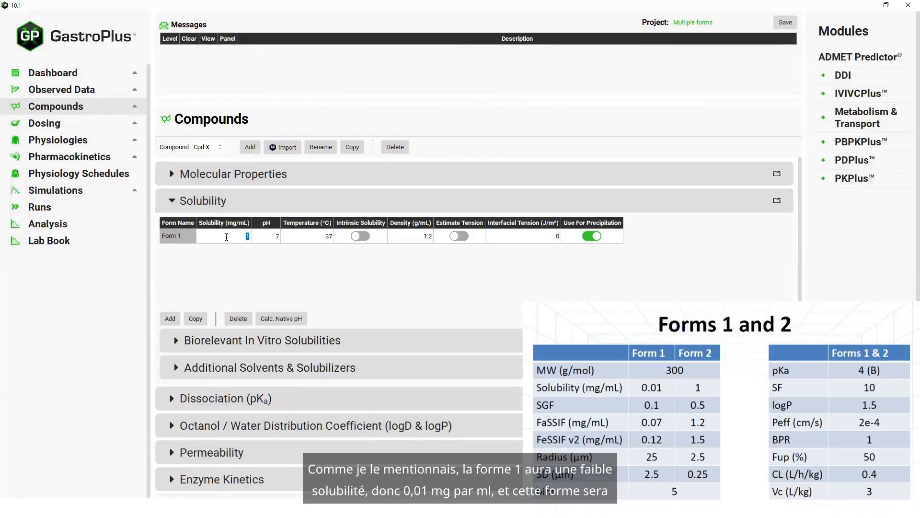
text(0.01)
click(170, 318)
double_click(234, 251)
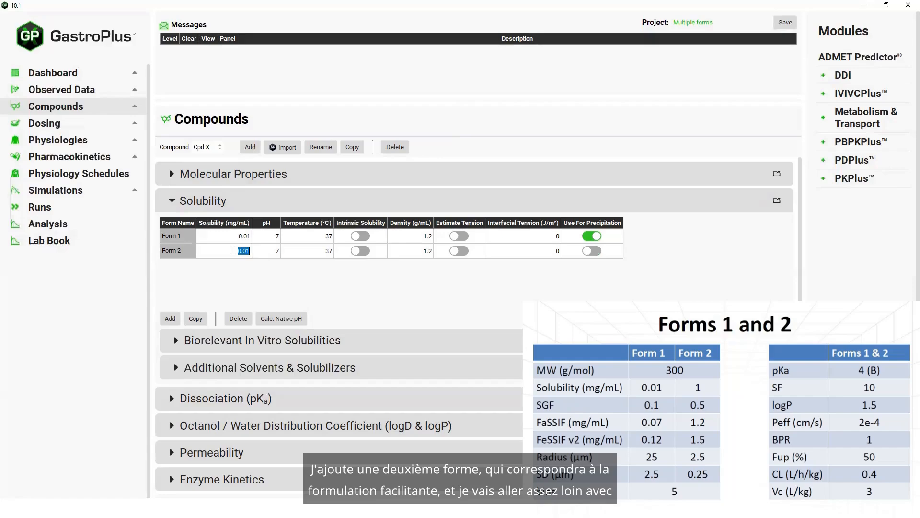
text(1)
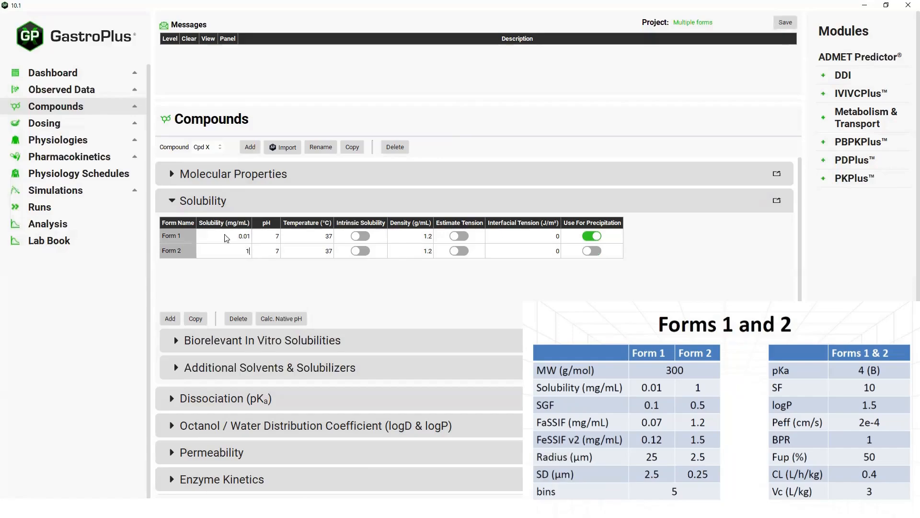
click(226, 237)
- Enter Form 1's biorelevant in vitro solubilities: SGF 0.1, FaSSIF 0.07 and FeSSIFV2 0.12 mg/mL
click(175, 348)
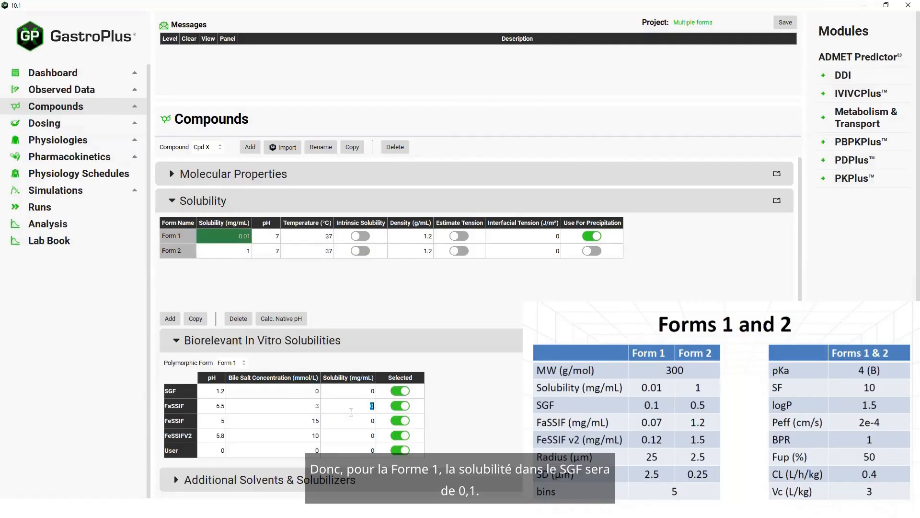
click(364, 391)
text(0.1)
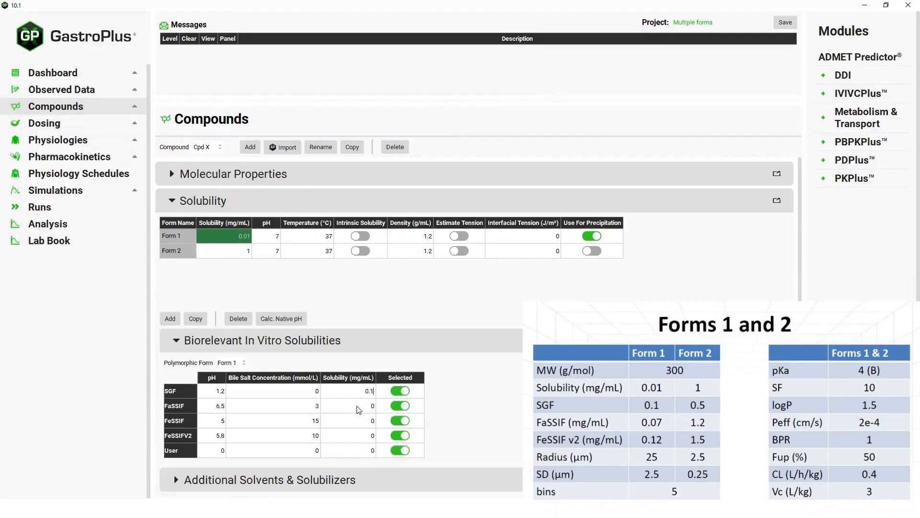
click(358, 407)
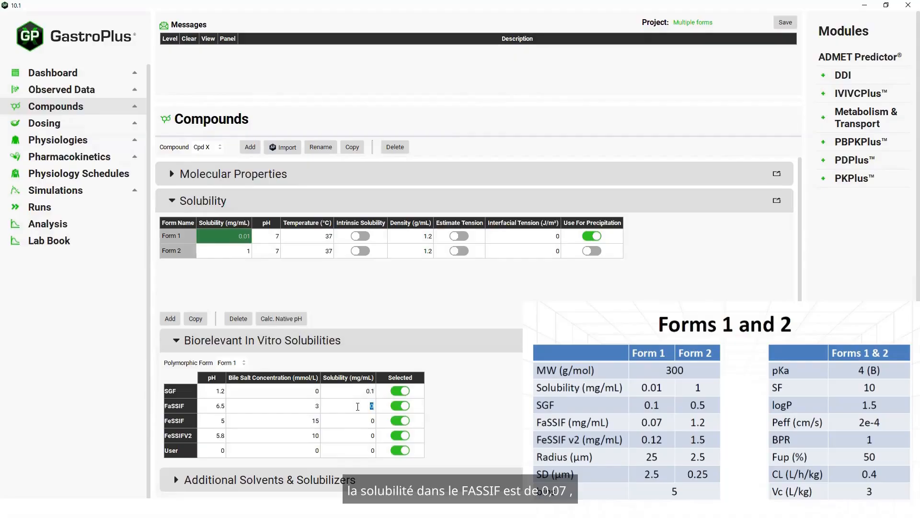
text(0.07)
click(361, 436)
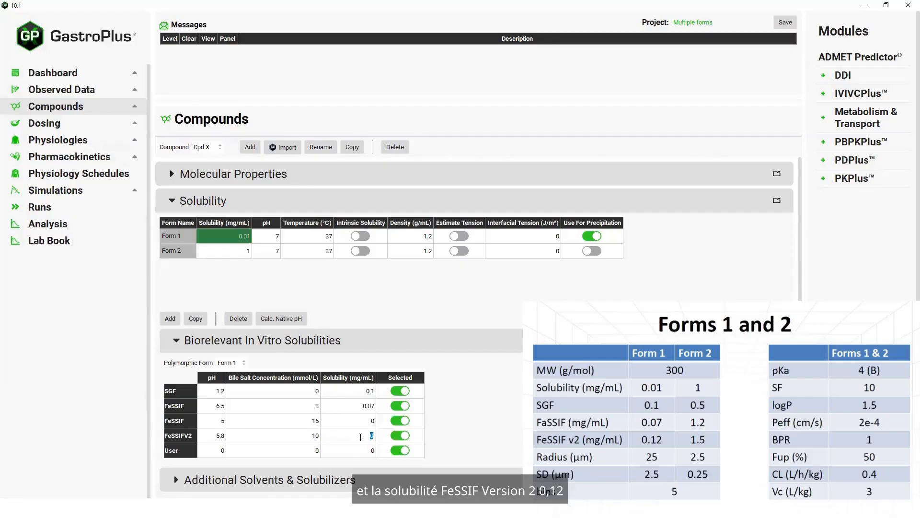
text(0.12)
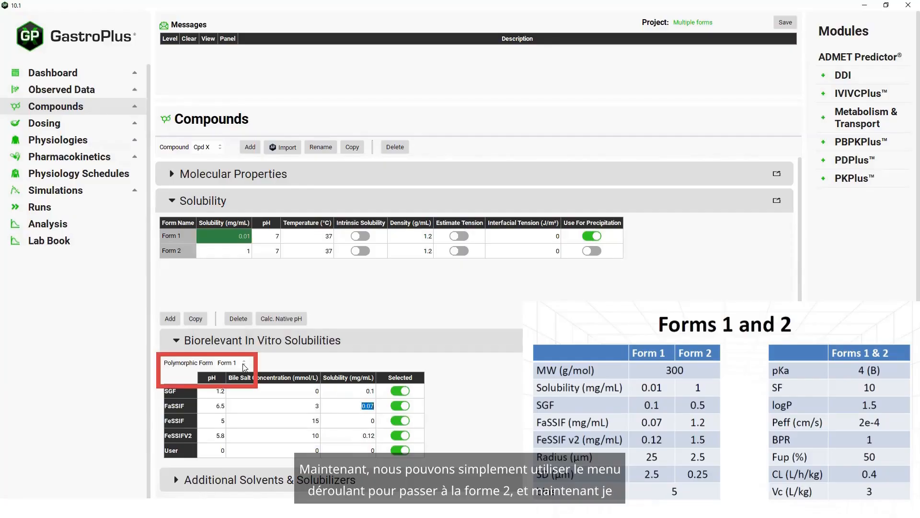
- Enter Form 2's biorelevant in vitro solubilities: SGF 0.5, FaSSIF 1.2 and FeSSIFV2 1.5 mg/mL
click(244, 365)
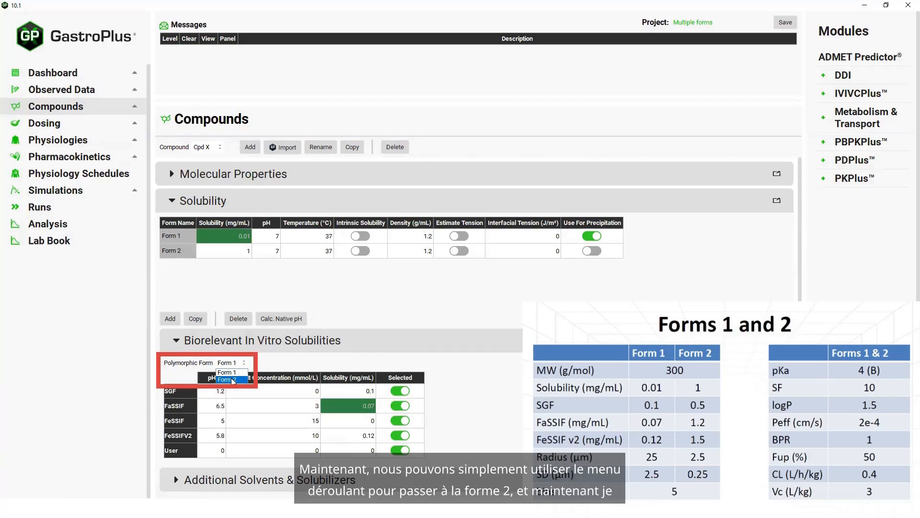
click(232, 380)
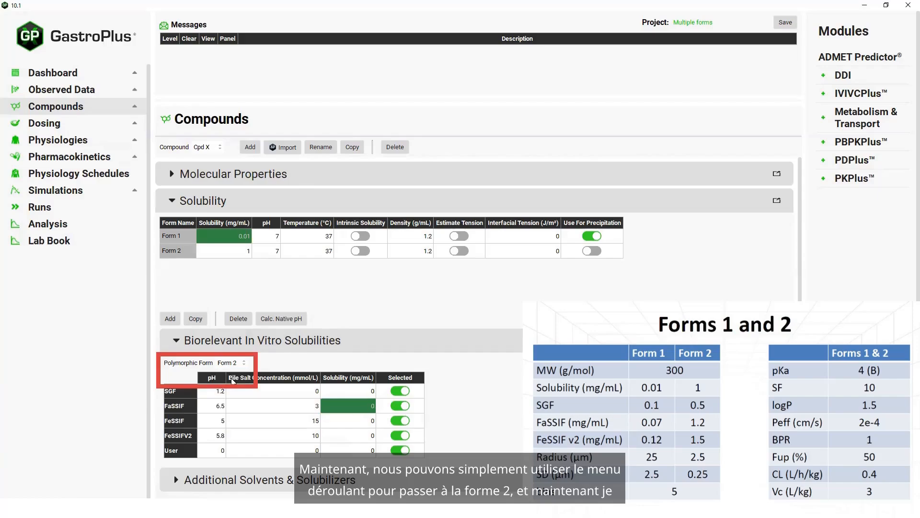
double_click(356, 392)
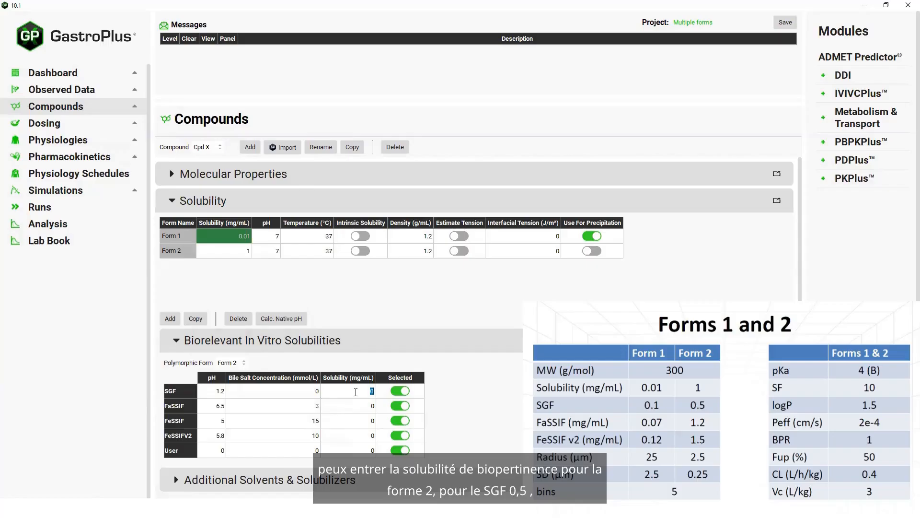
text(0.5)
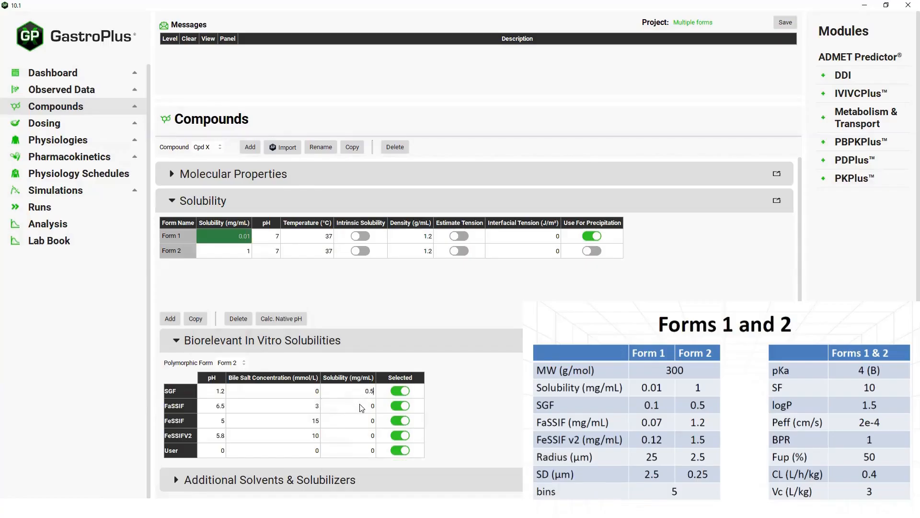
double_click(360, 405)
text(1.2)
double_click(370, 435)
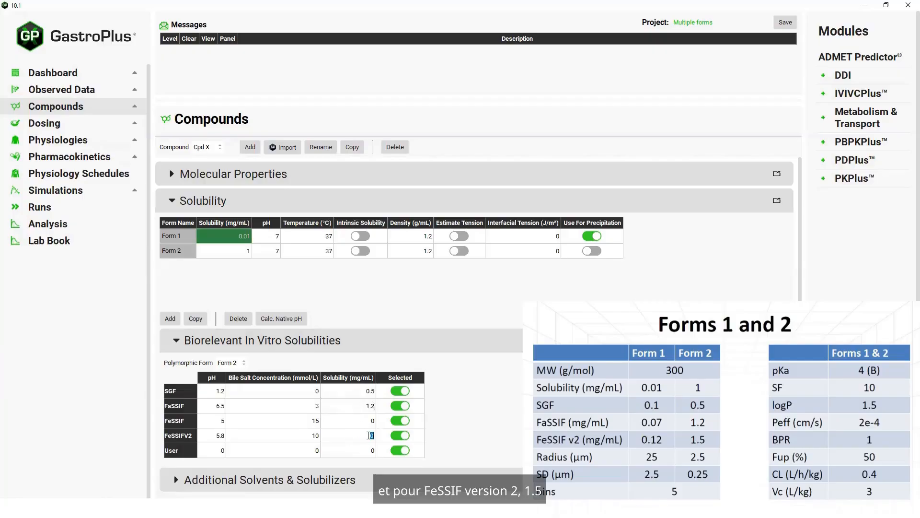
text(1.5)
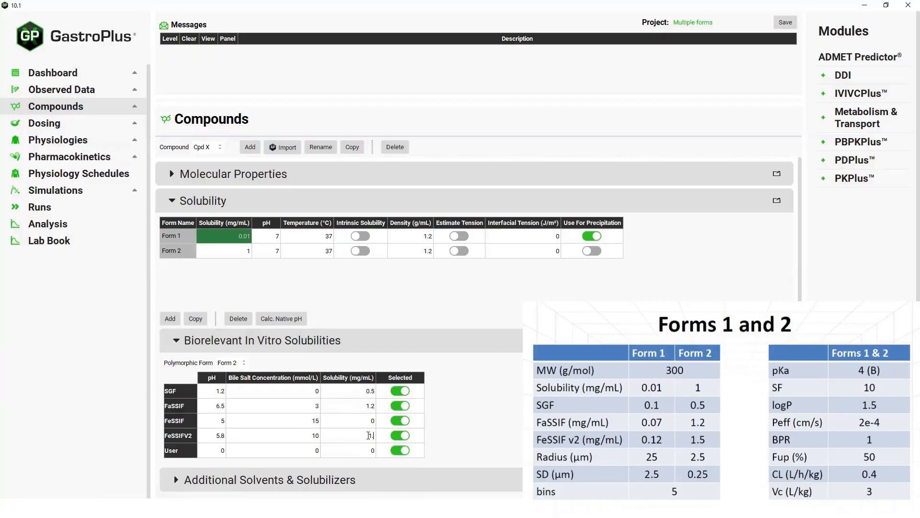
click(177, 340)
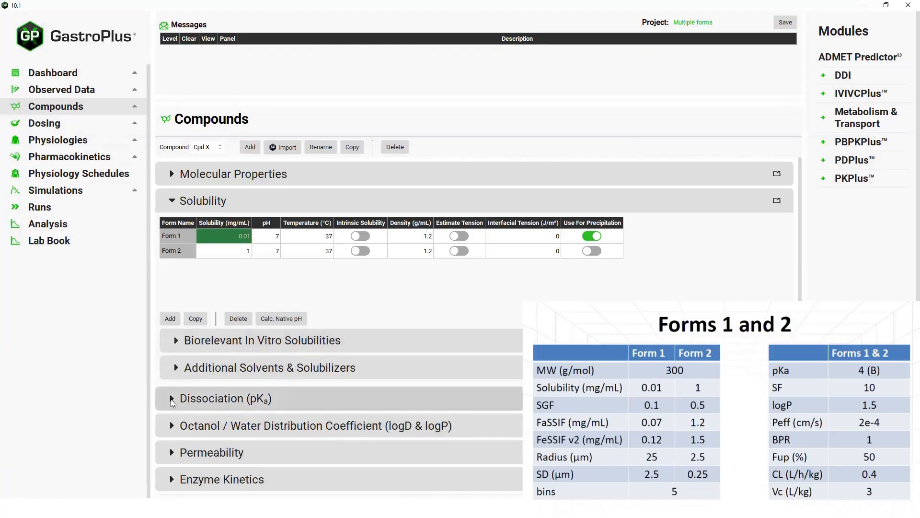
- Add a dissociation constant for Cpd X as a base with a pKa of 4
click(172, 399)
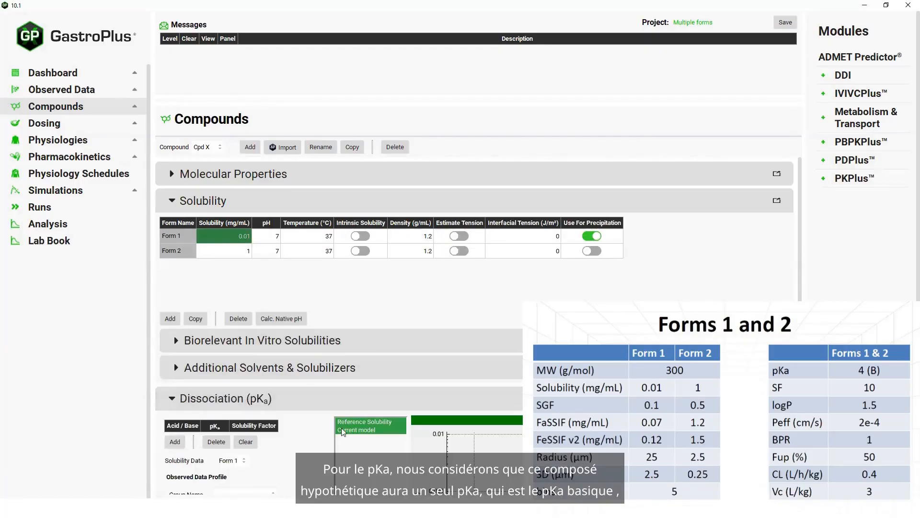
click(180, 442)
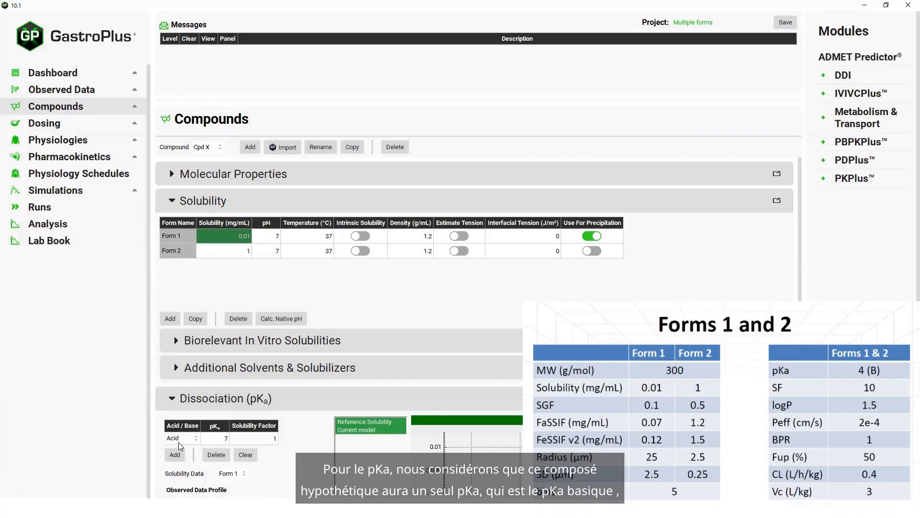
click(197, 442)
click(197, 442)
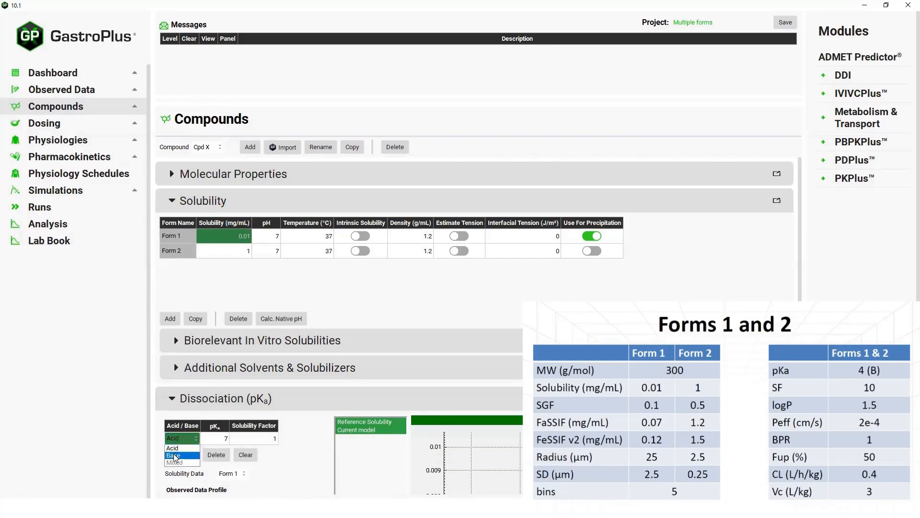
click(180, 456)
click(216, 438)
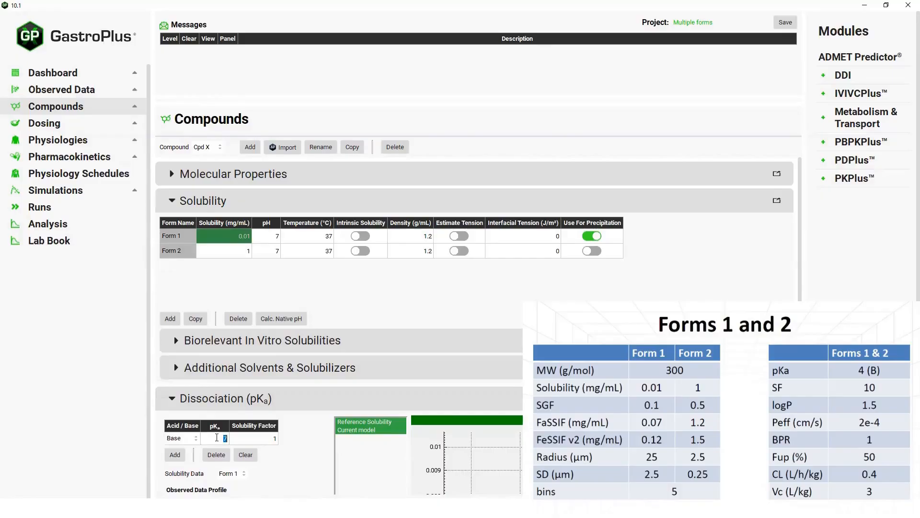
text(4)
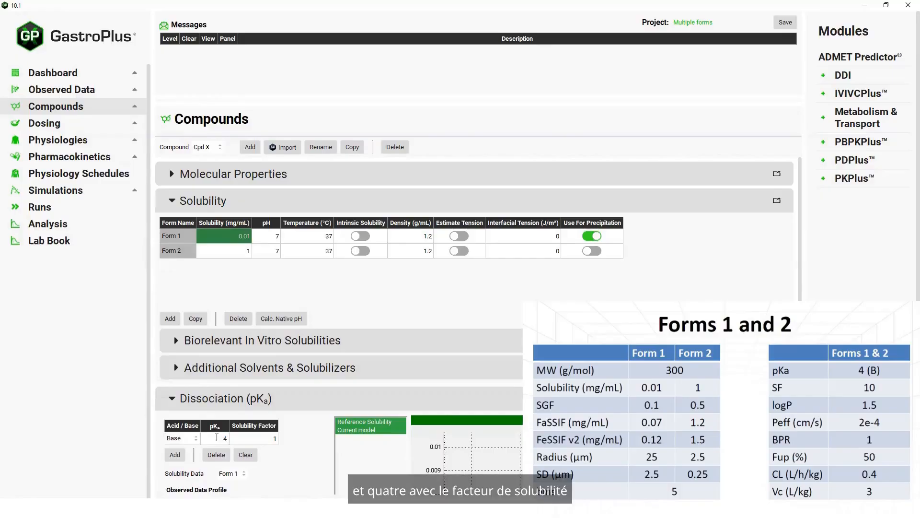
- Set the solubility factor of Cpd X's base pKa to 10 and collapse the solubility section
click(260, 435)
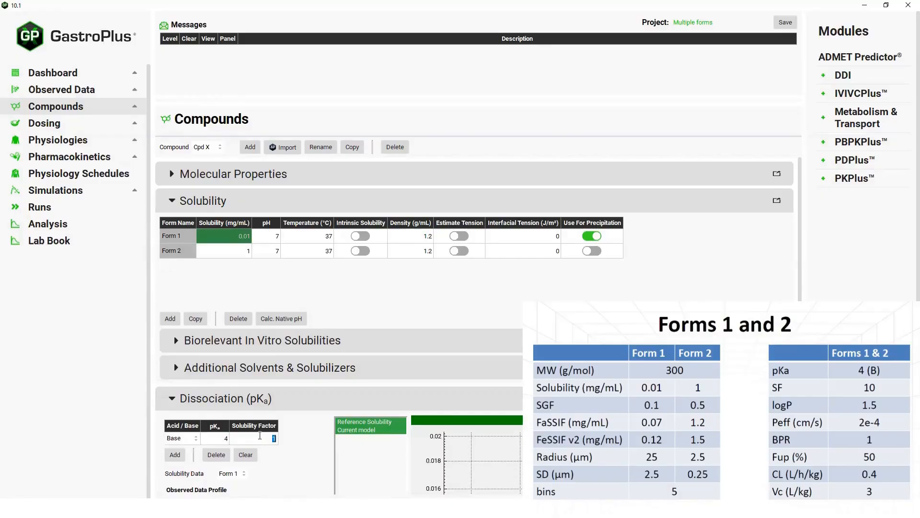
text(10)
click(175, 201)
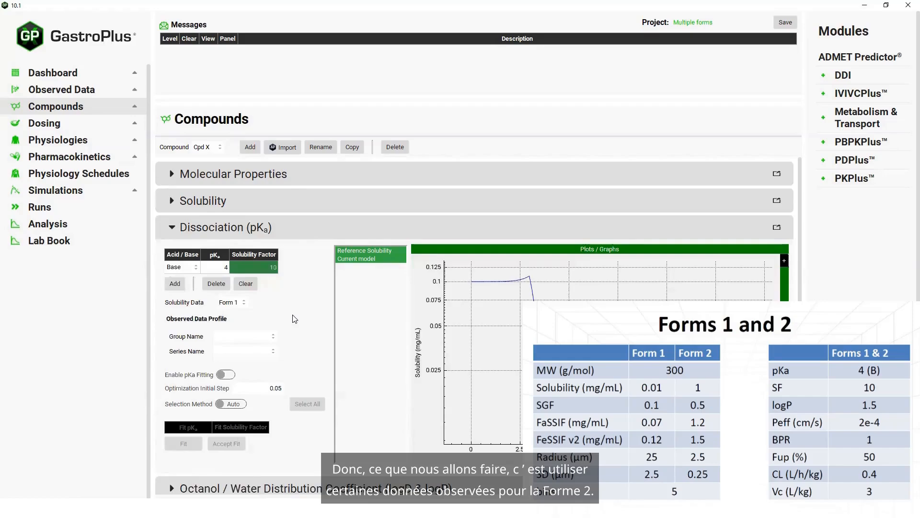
- Create an observed data group named Form 2 with Solubility as its data type
click(81, 92)
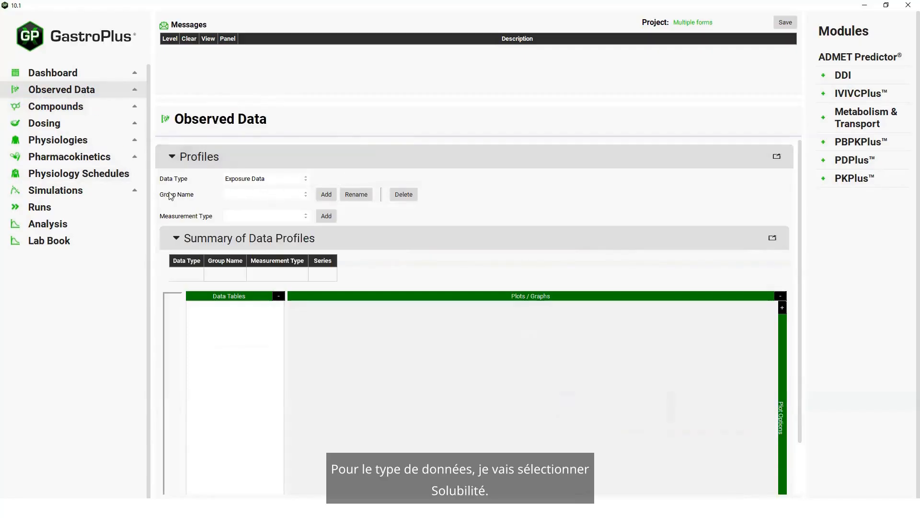
click(306, 181)
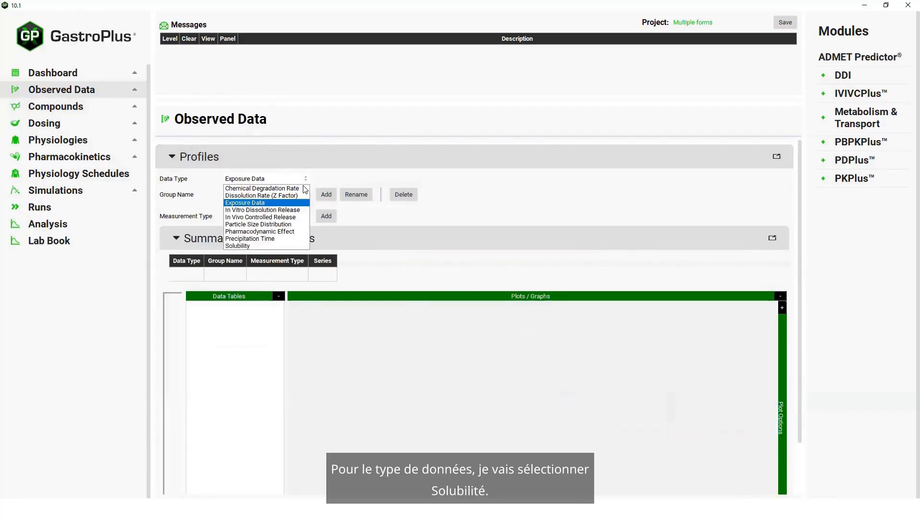
click(254, 246)
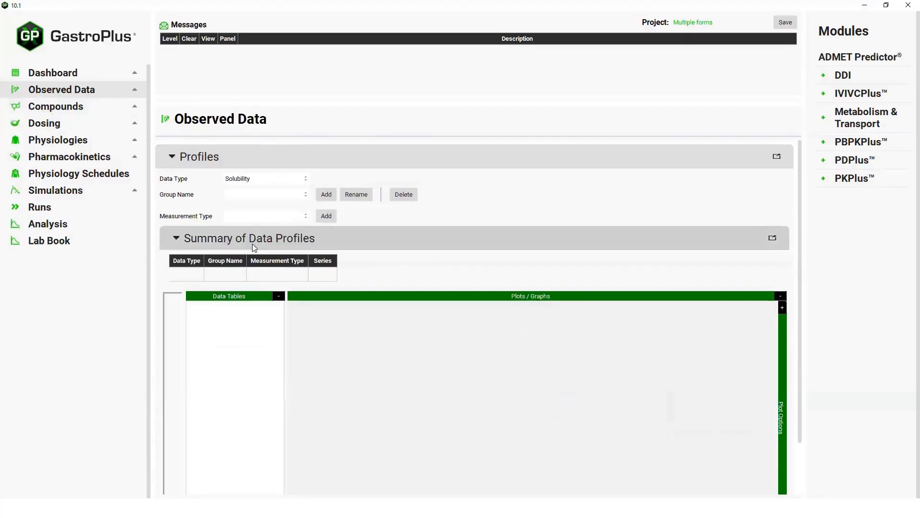
click(326, 194)
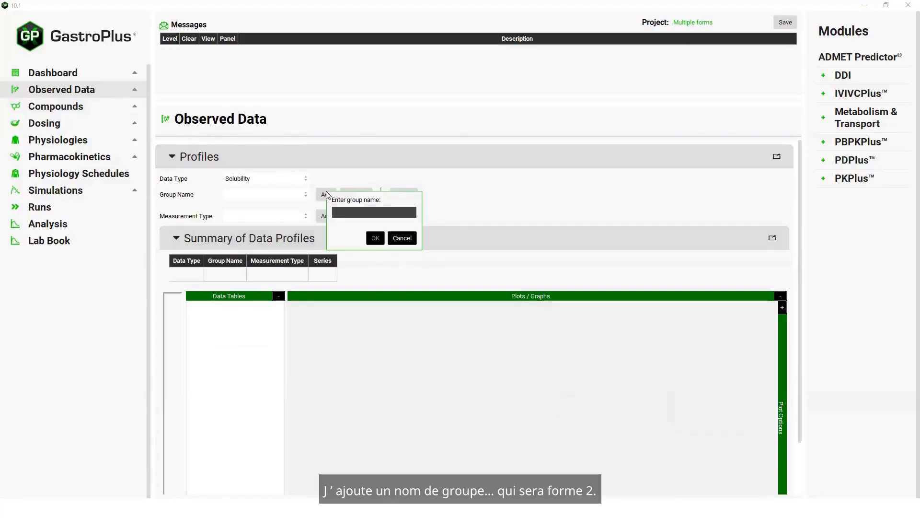
text(Form 2)
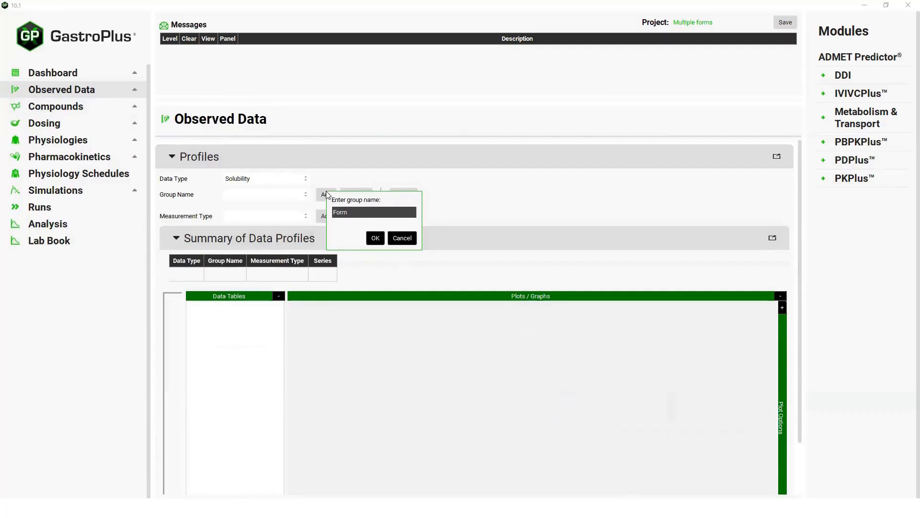
click(375, 238)
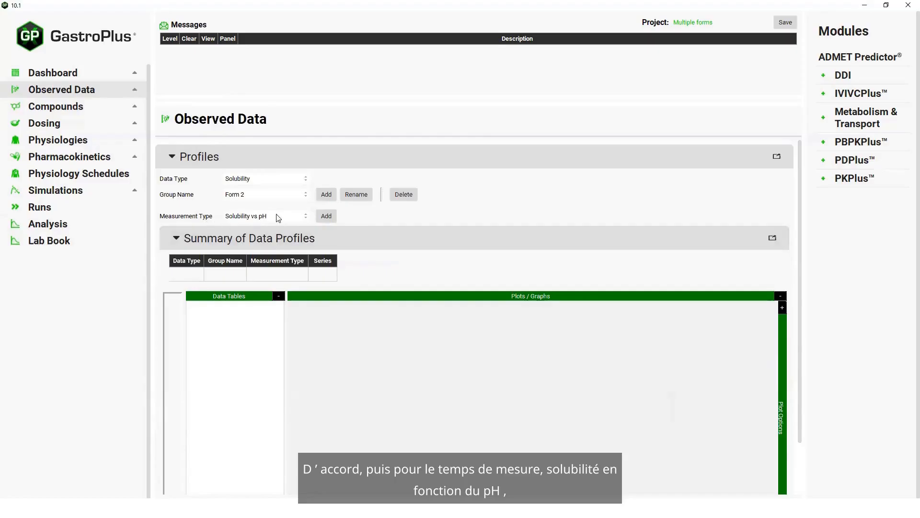
- Add a Solubility vs pH series named "Sol vs pH" to the Form 2 observed data group
click(326, 216)
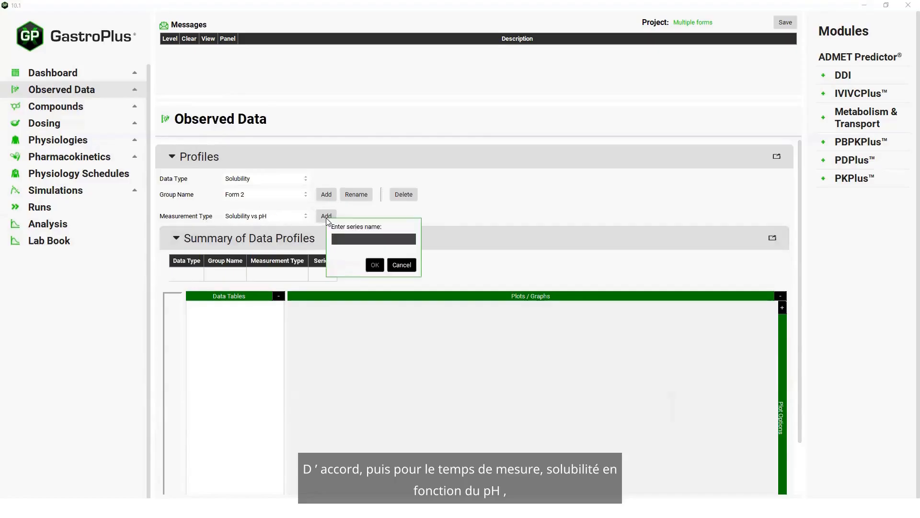
text(S)
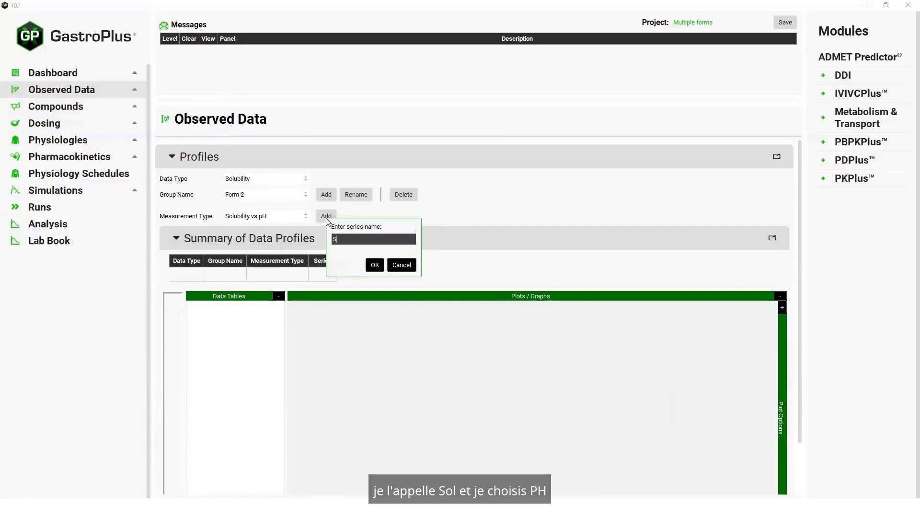
text(ol vs pH)
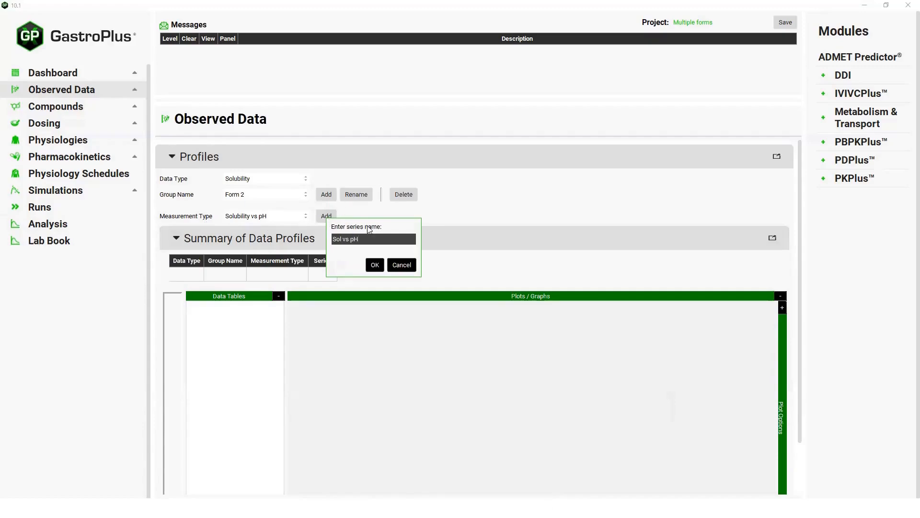
click(375, 264)
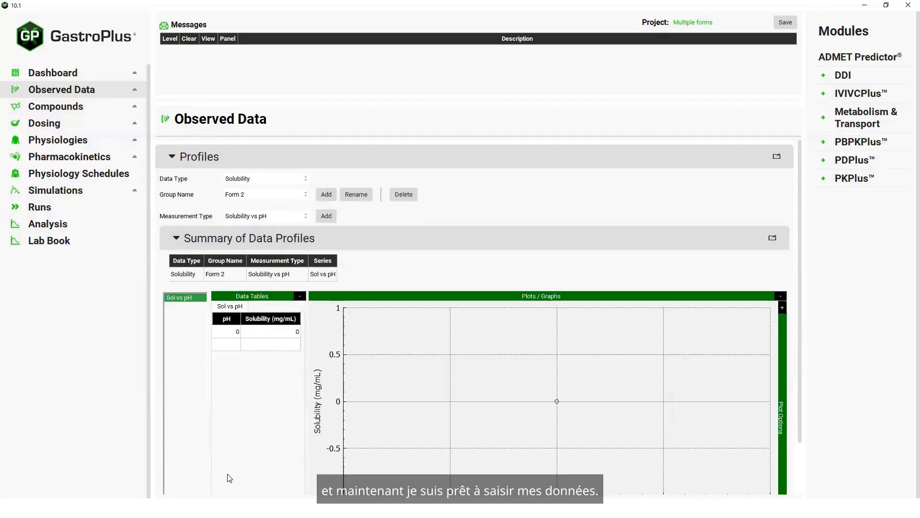
- Copy the pH and solubility values in C5:D24 of the Excel workbook and paste them into the Sol vs pH table in GastroPlus
click(413, 508)
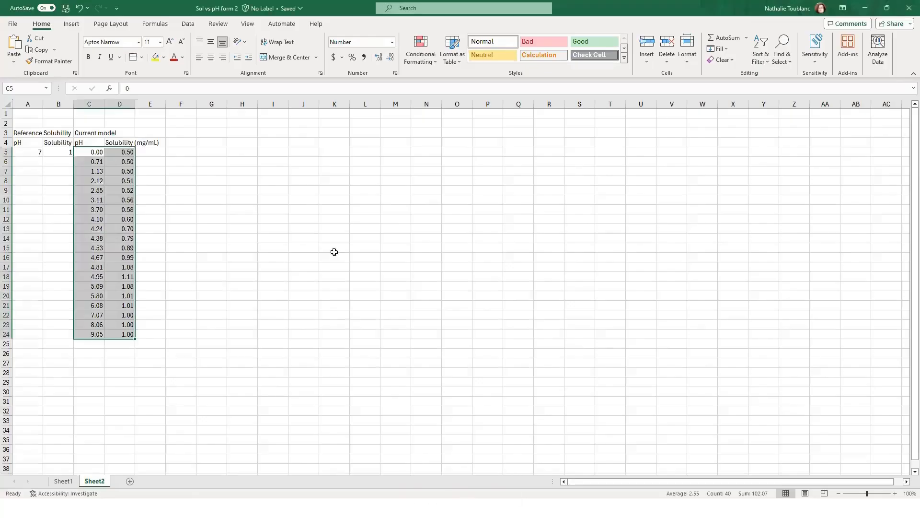
drag(86, 151, 123, 334)
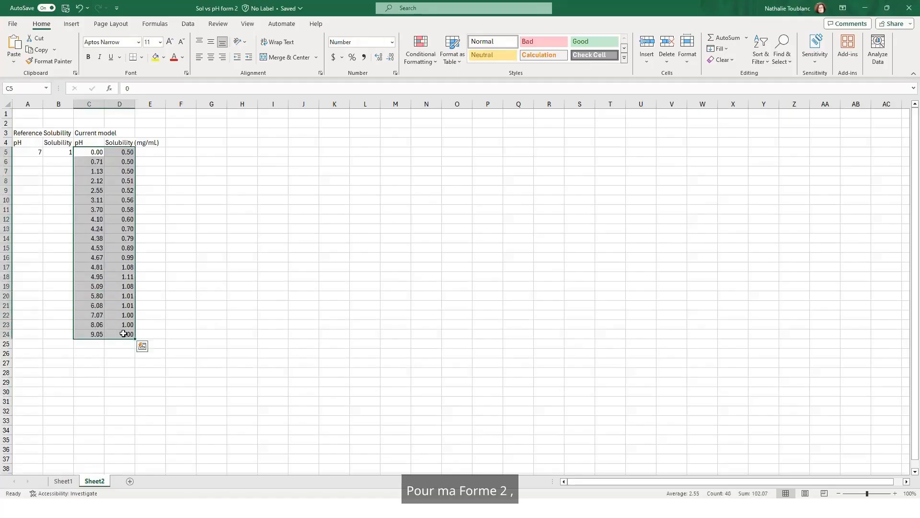
key(ctrl+c)
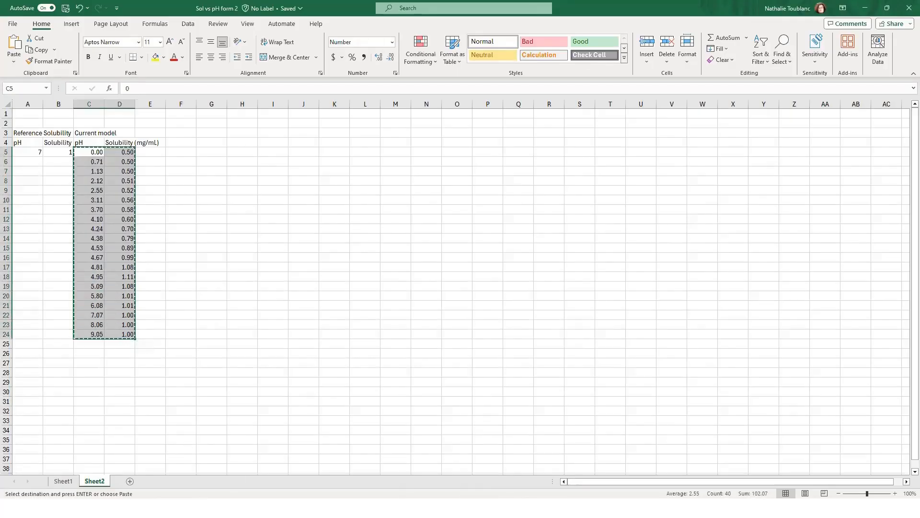
click(393, 508)
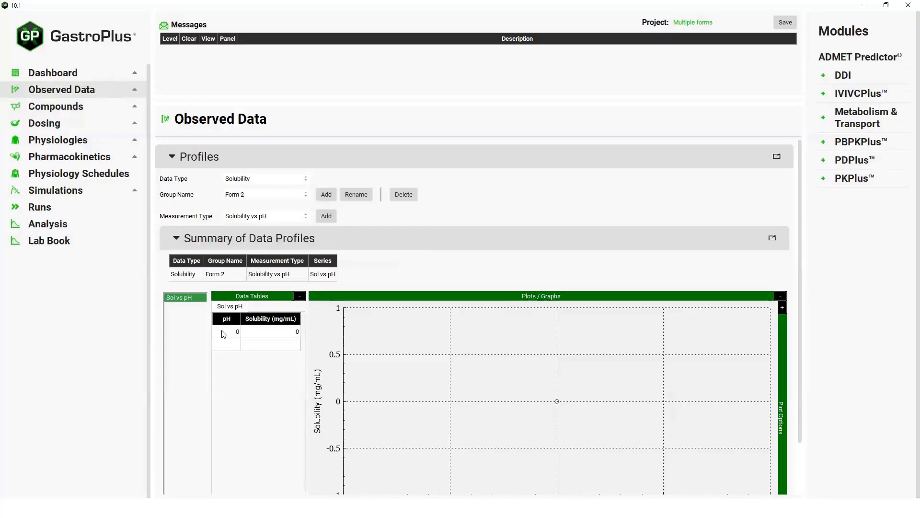
click(224, 331)
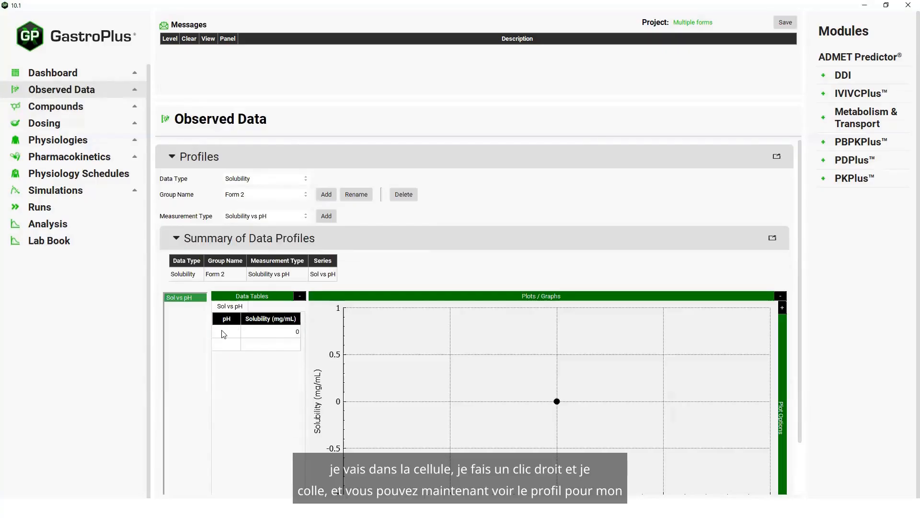
right_click(223, 334)
click(234, 334)
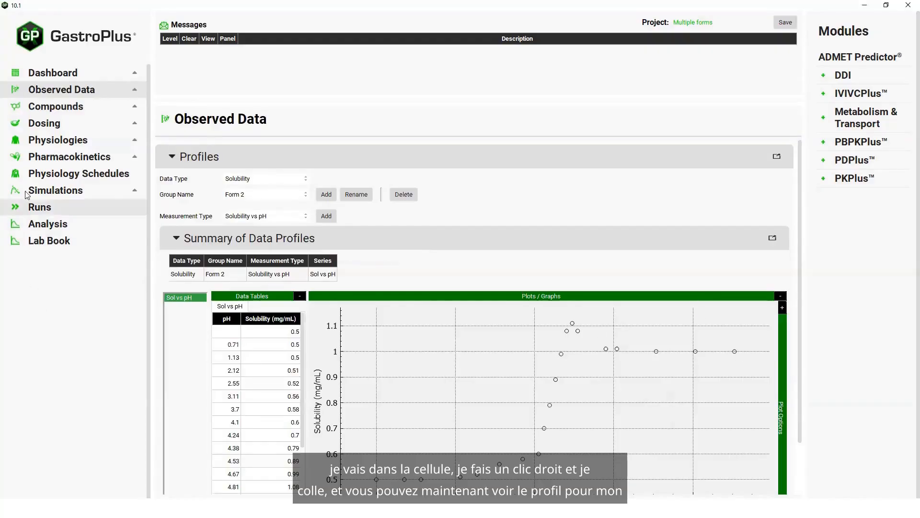
- In Cpd X's dissociation settings, select Form 2 as solubility data and overlay the observed Form 2 group's Sol vs pH profile
click(67, 107)
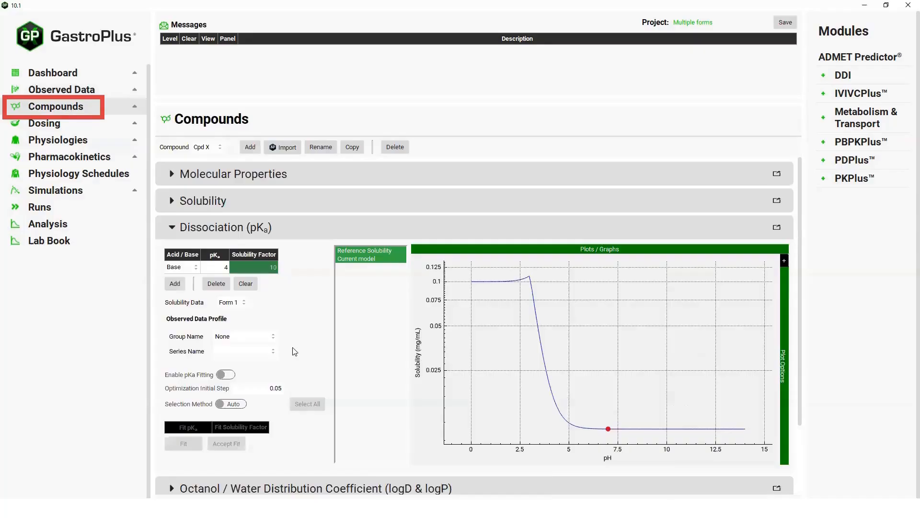
click(246, 308)
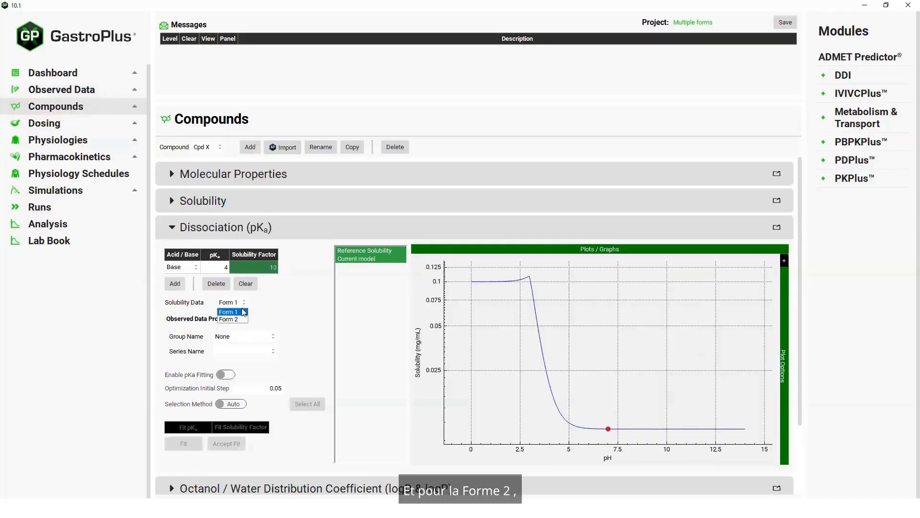
click(235, 321)
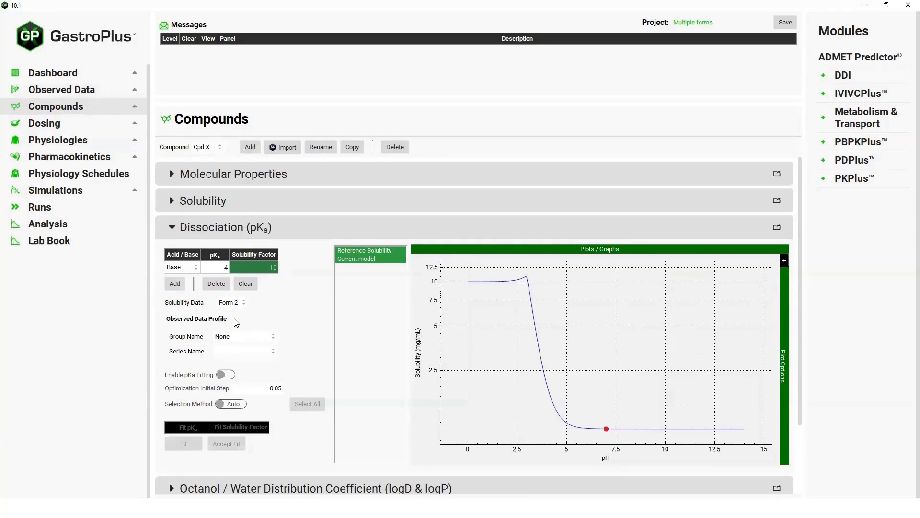
click(273, 339)
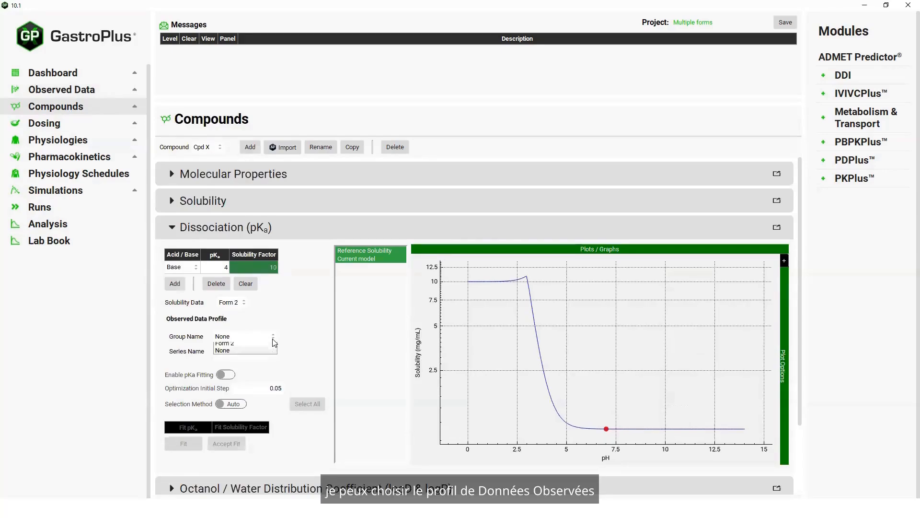
click(249, 350)
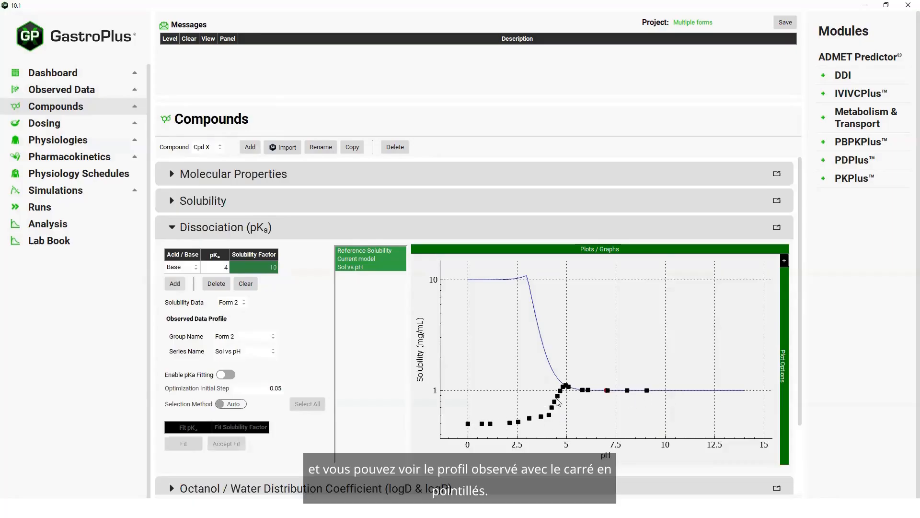
click(172, 228)
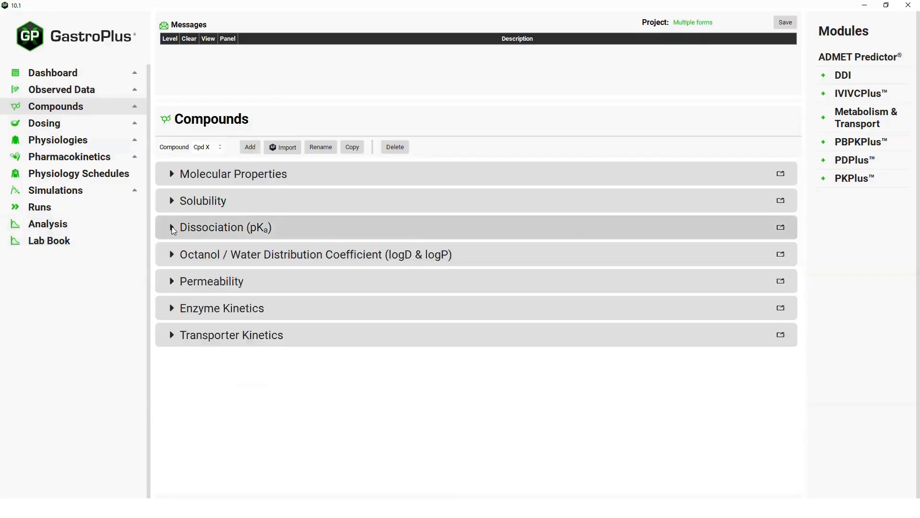
- Set the logP of Cpd X to 1.5 in its octanol/water distribution coefficient settings
click(172, 254)
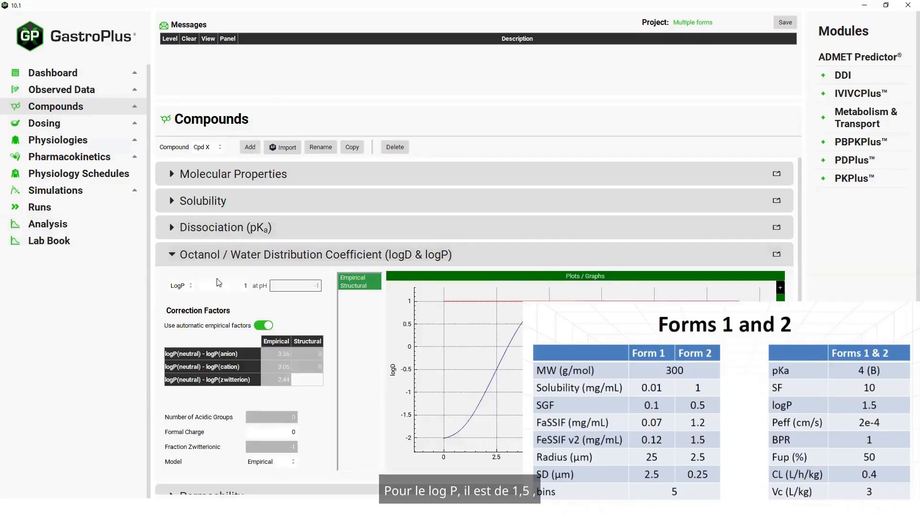
drag(243, 286, 249, 286)
text(1)
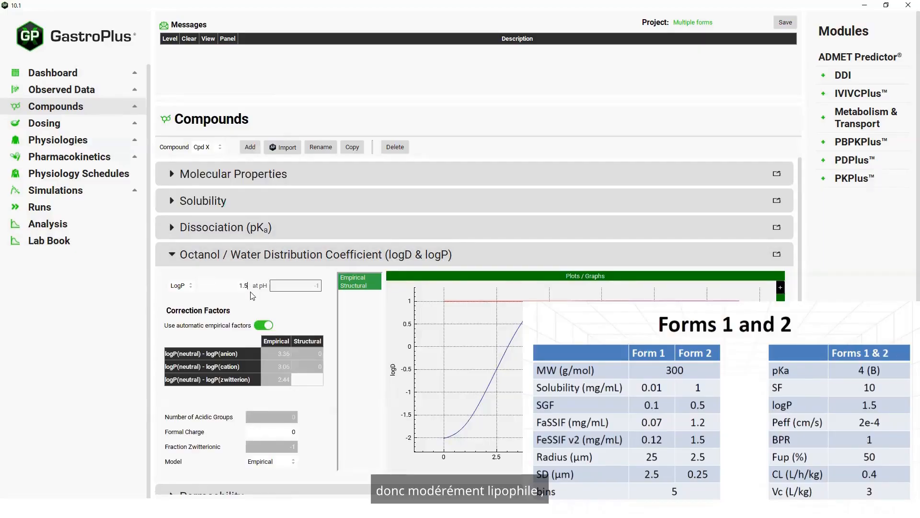
click(172, 255)
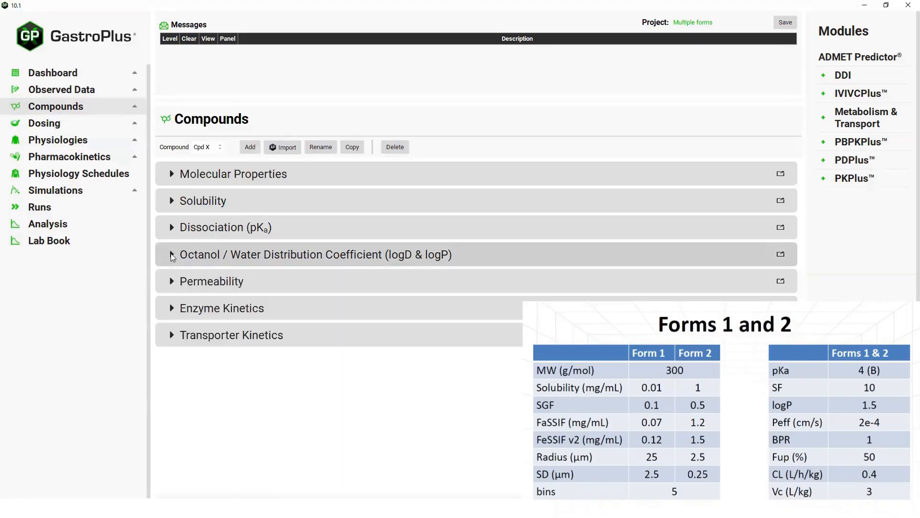
- Set the human input permeability of Cpd X to 2e-04 cm/s
click(171, 282)
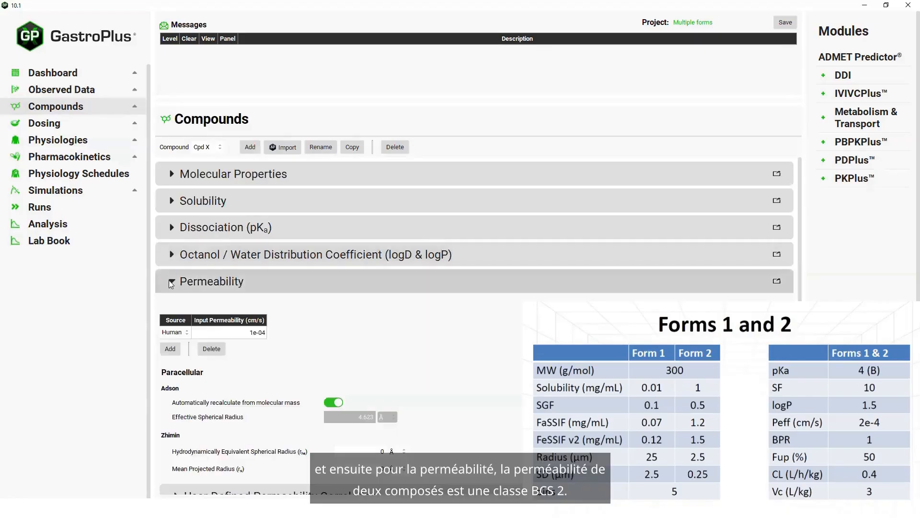
double_click(240, 332)
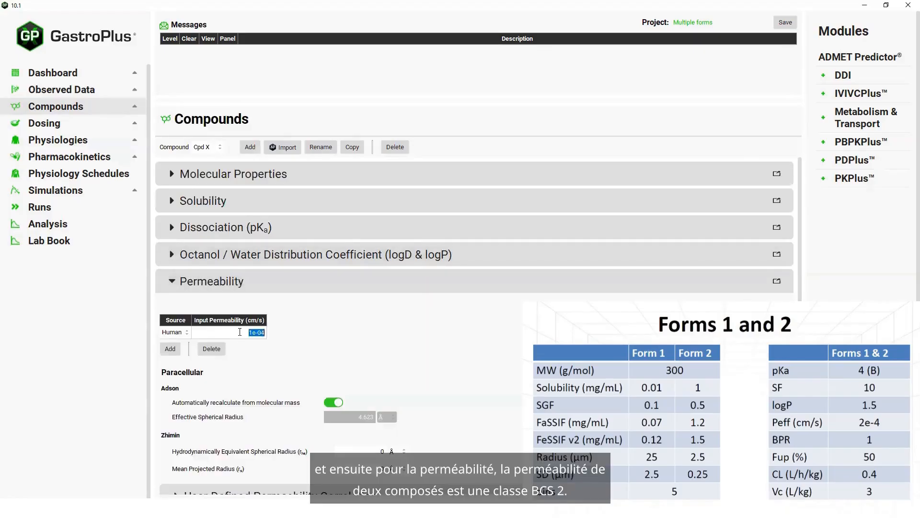
click(249, 331)
drag(250, 332, 251, 332)
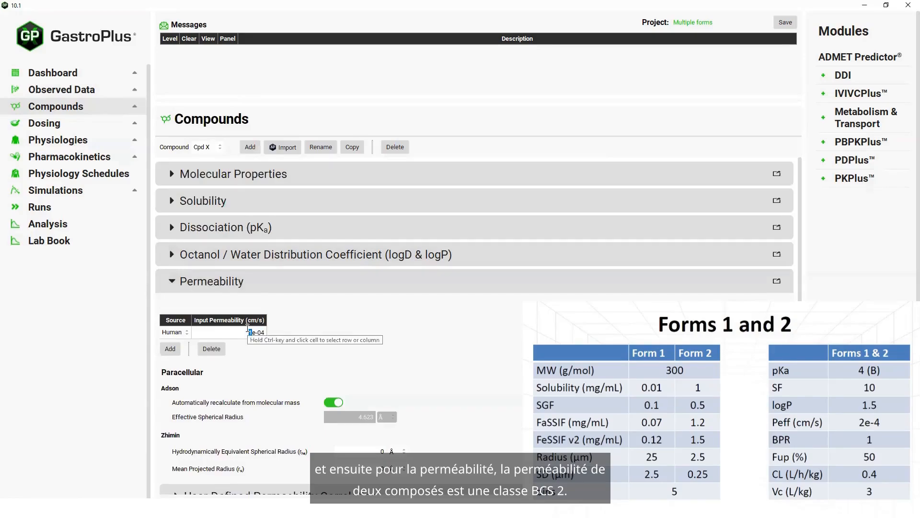
text(2)
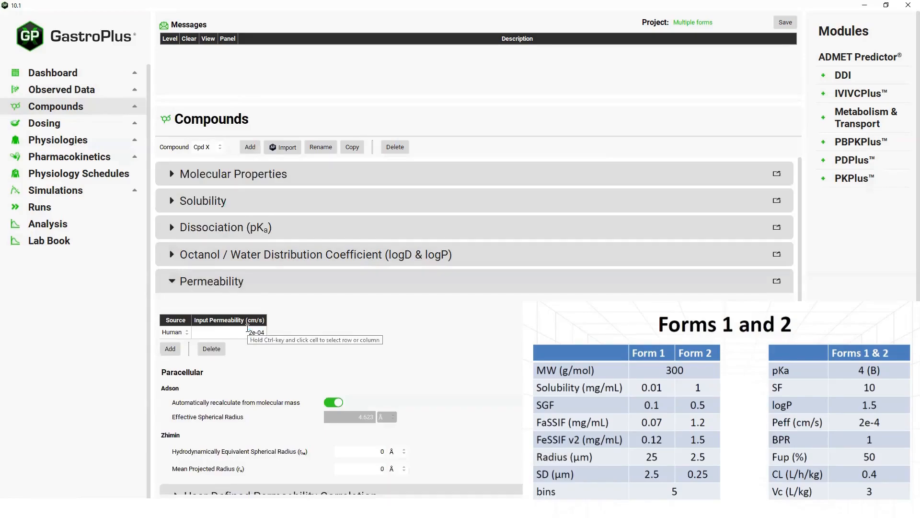
click(175, 280)
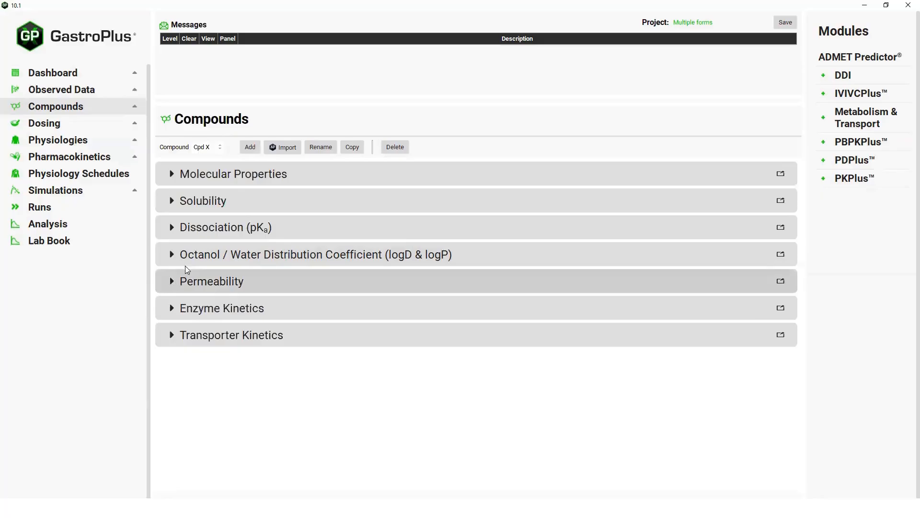
- Add an oral immediate-release tablet formulation named PO tab F1 in the dosing settings
click(56, 126)
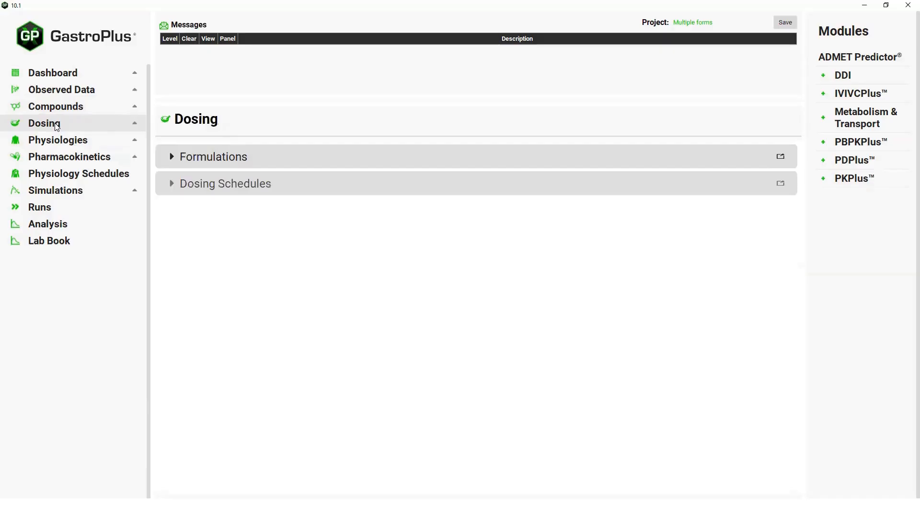
click(171, 156)
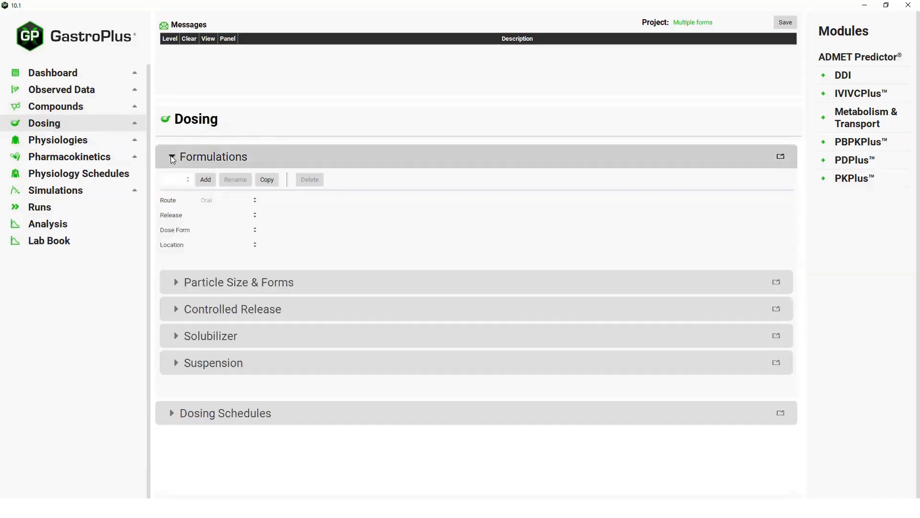
click(209, 180)
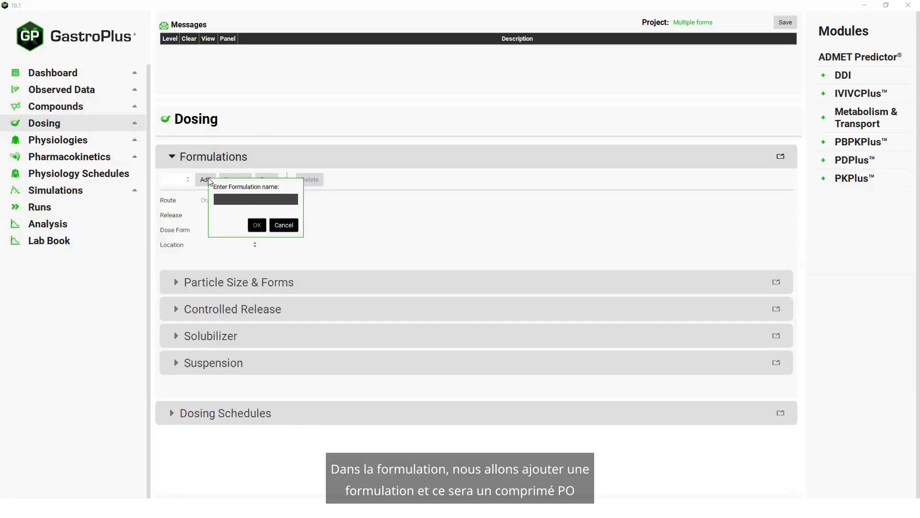
text(PO tab )
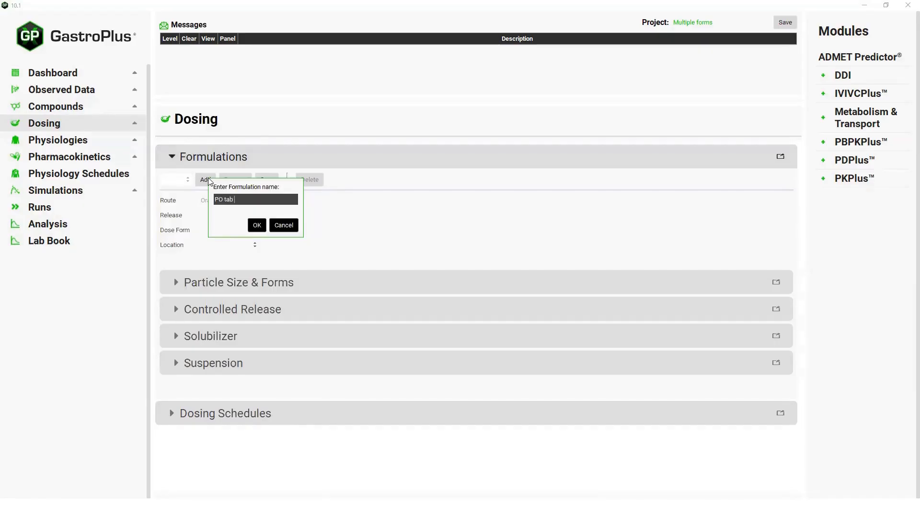
text(F)
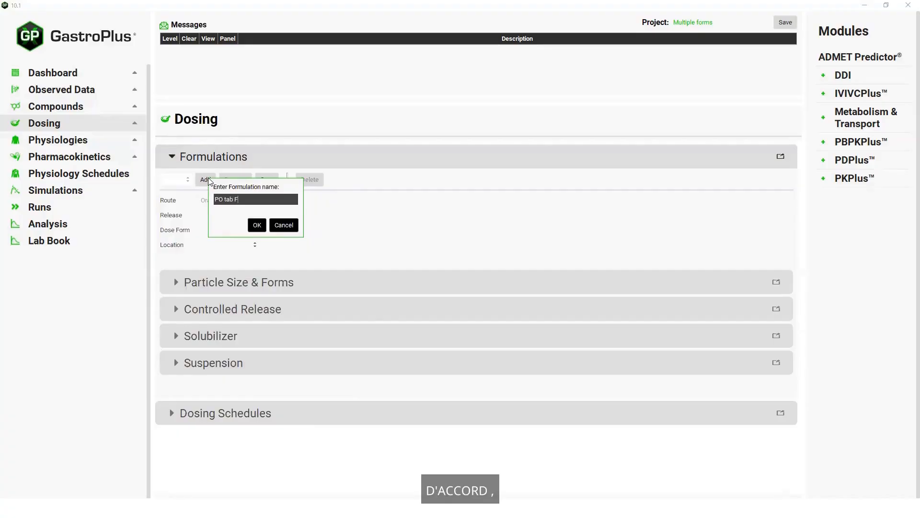
text(1)
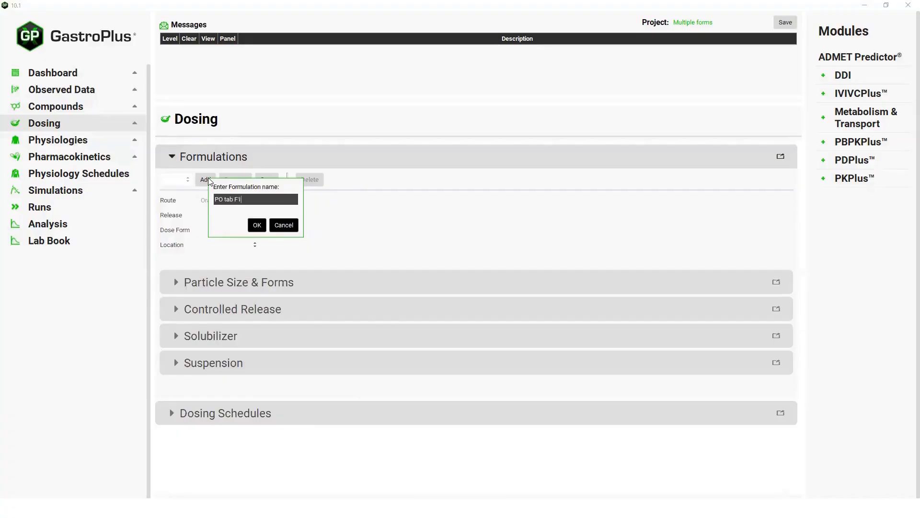
click(257, 226)
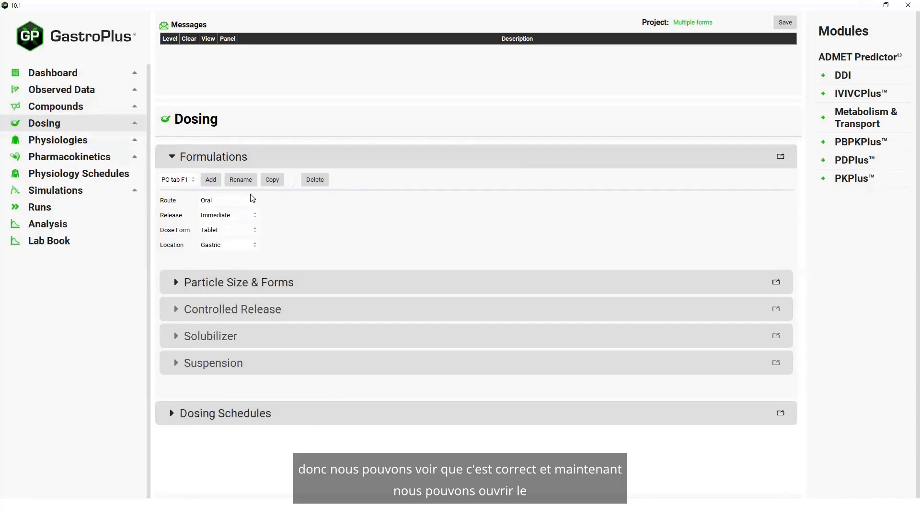
- Add Form 2 to PO tab F1's compound polymorphs, and give Form 1 a standard deviation of 2.5 µm and 5 bins
click(175, 282)
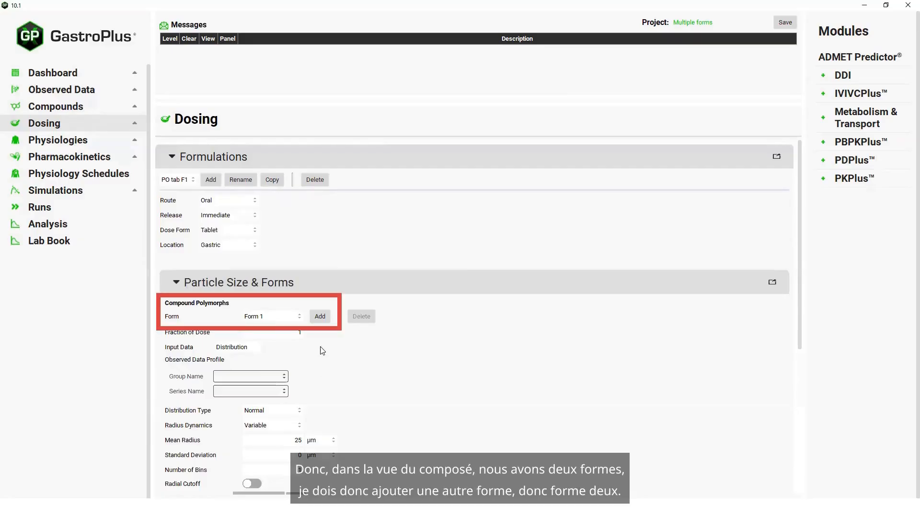
click(326, 319)
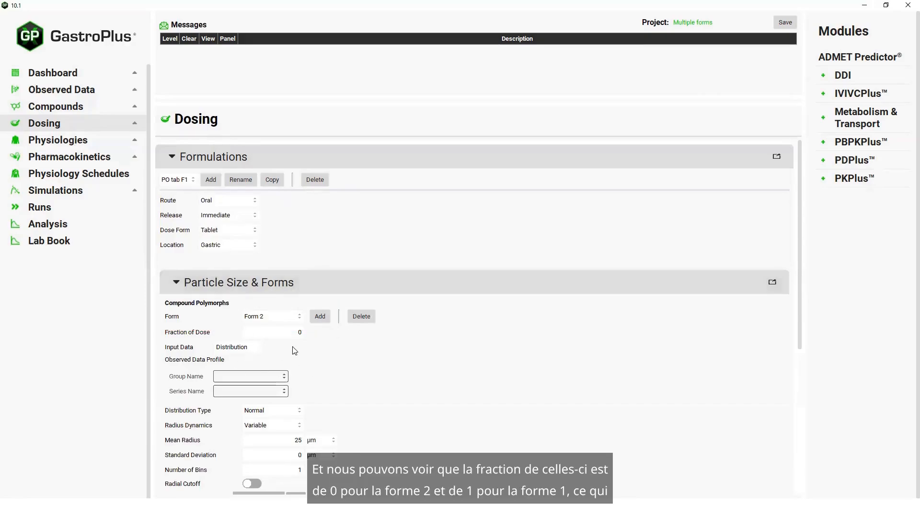
click(298, 317)
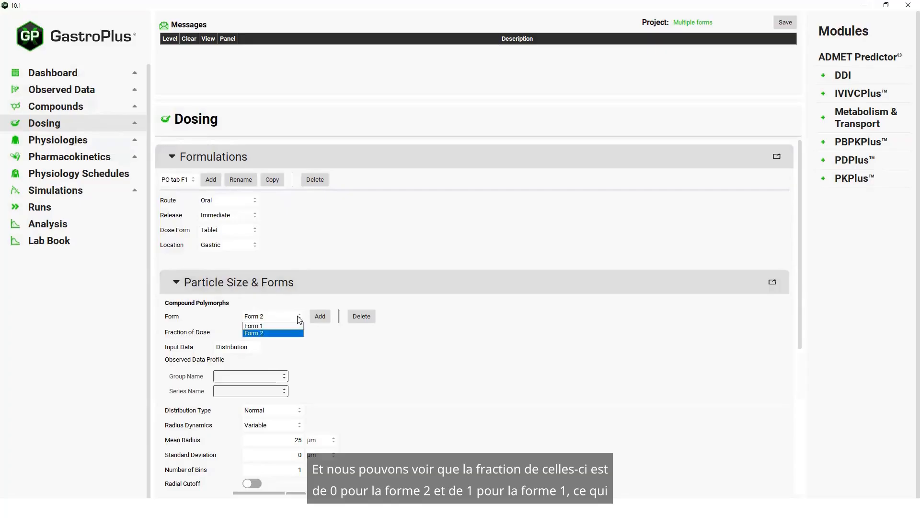
click(272, 327)
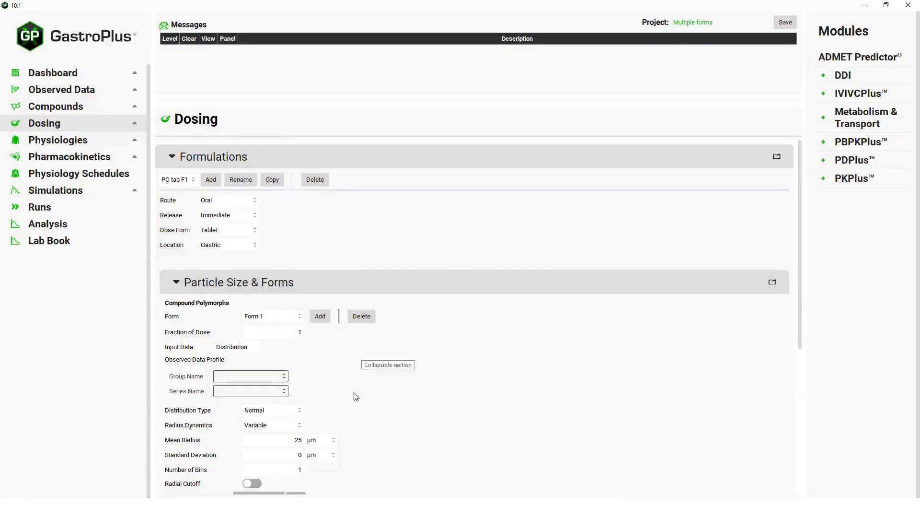
scroll(365, 404, down, 1)
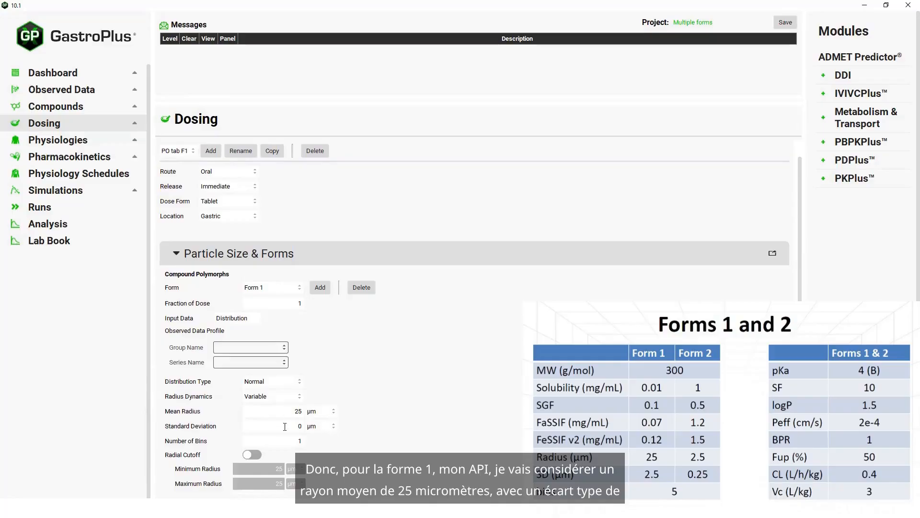
double_click(299, 426)
text(2.5)
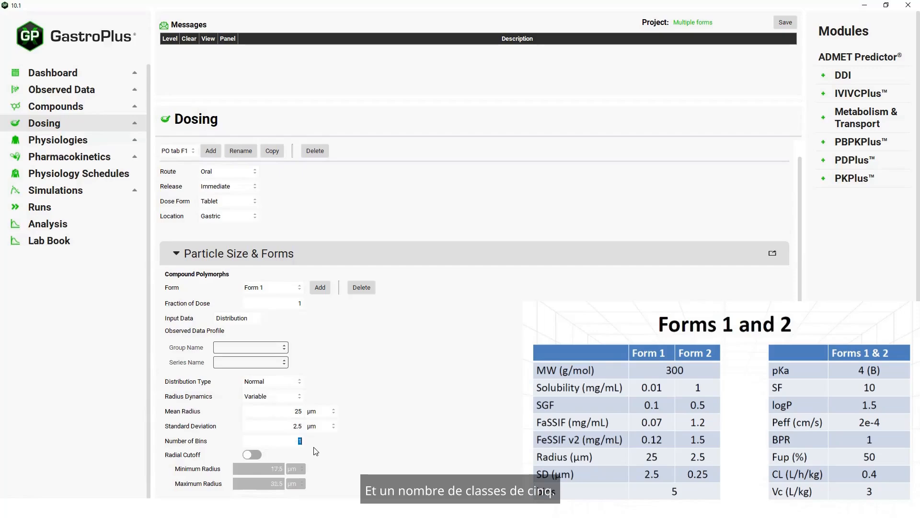
text(5)
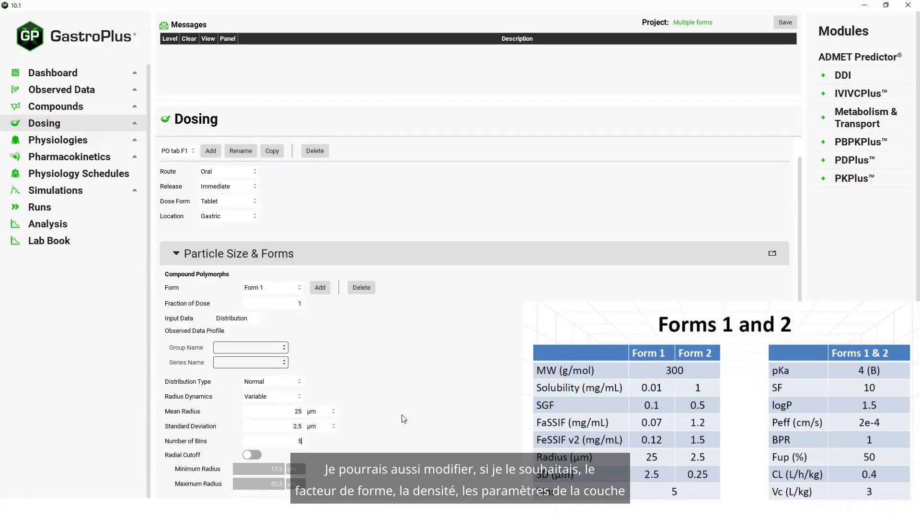
scroll(404, 419, down, 2)
scroll(404, 419, down, 1)
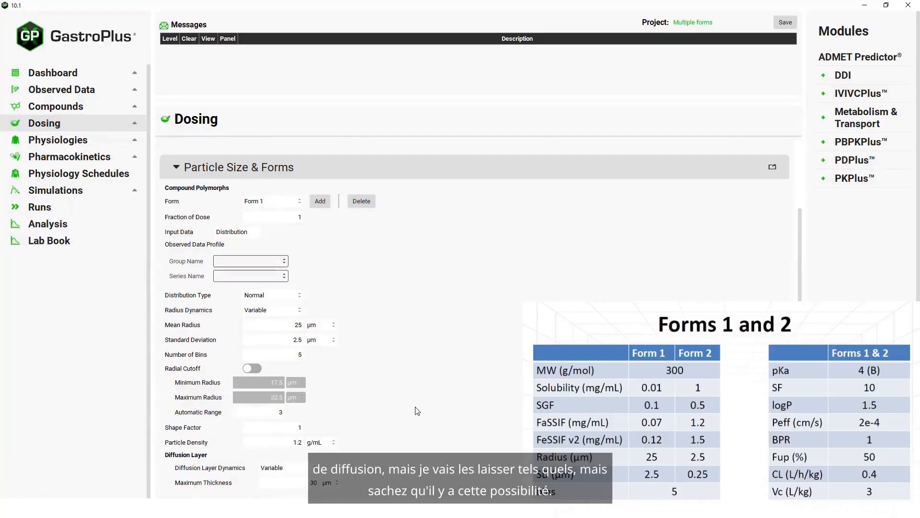
- For Form 2 in PO tab F1, set the mean radius to 2.5 µm, standard deviation to 0.25 µm and number of bins to 5
scroll(424, 408, up, 1)
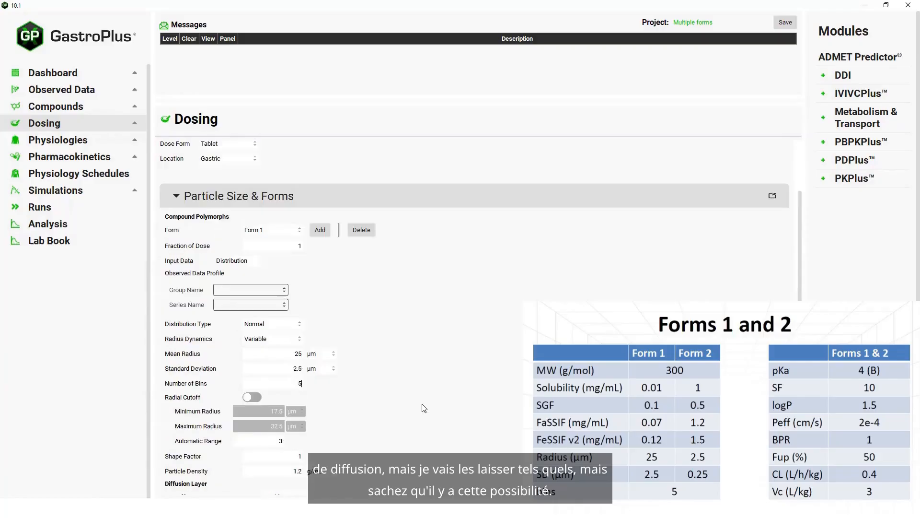
click(299, 231)
click(253, 248)
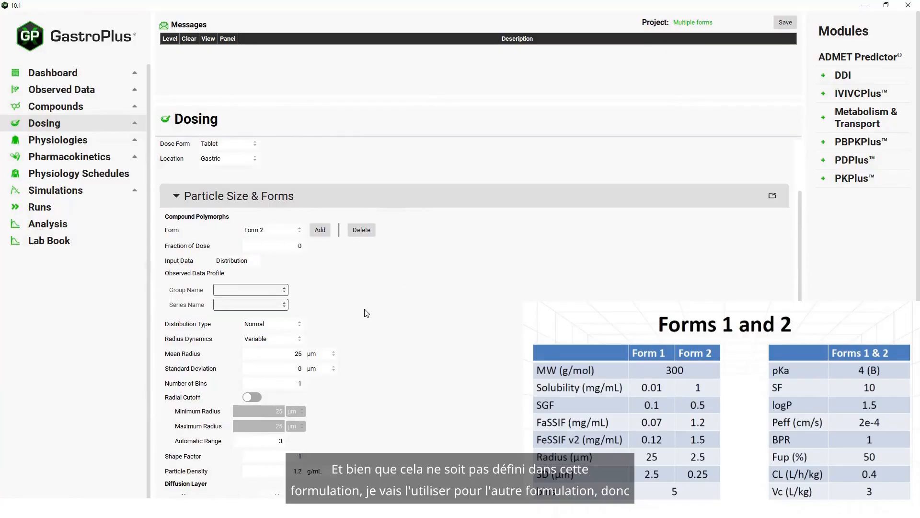
scroll(367, 313, up, 1)
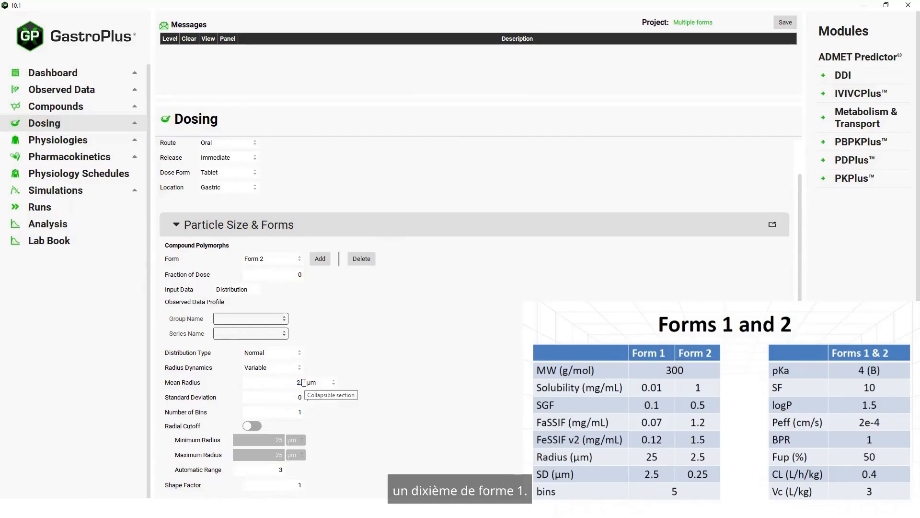
text(.5)
key(Tab)
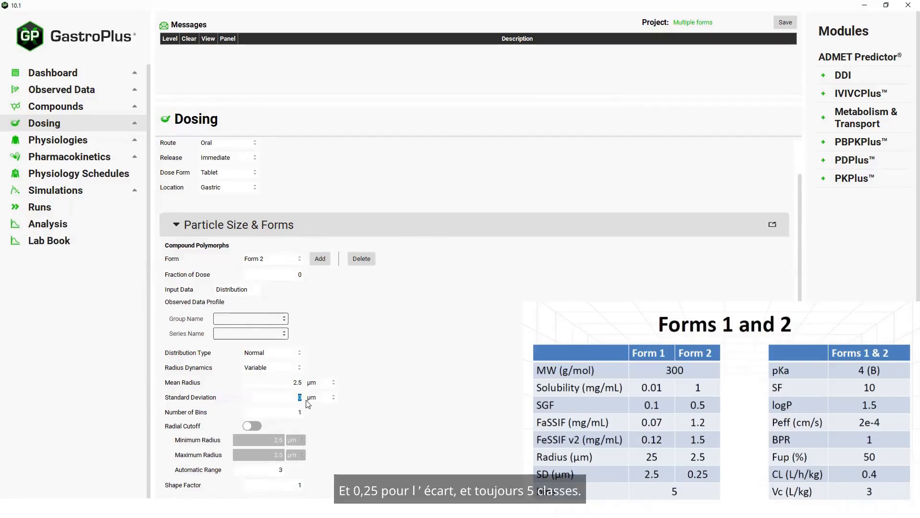
text(0.25)
key(Tab)
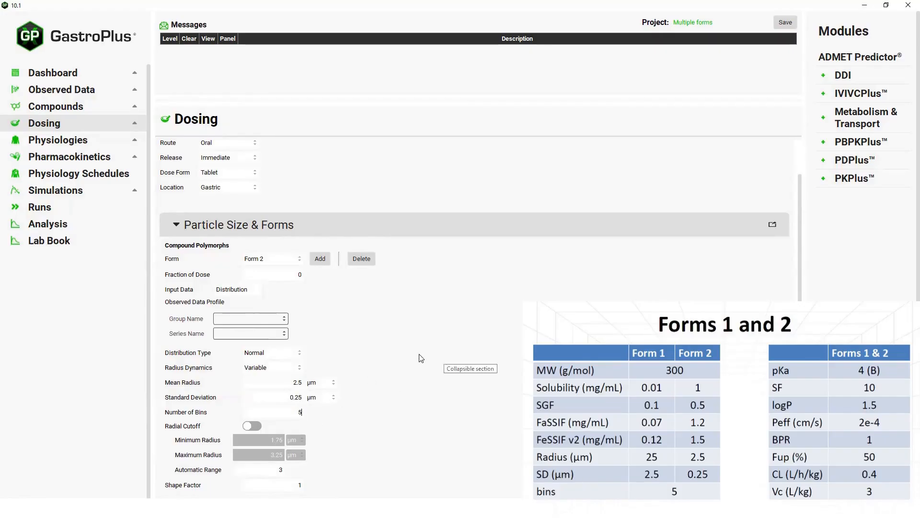
- Copy the PO tab F1 formulation to a new one named PO tab F2
scroll(399, 334, up, 1)
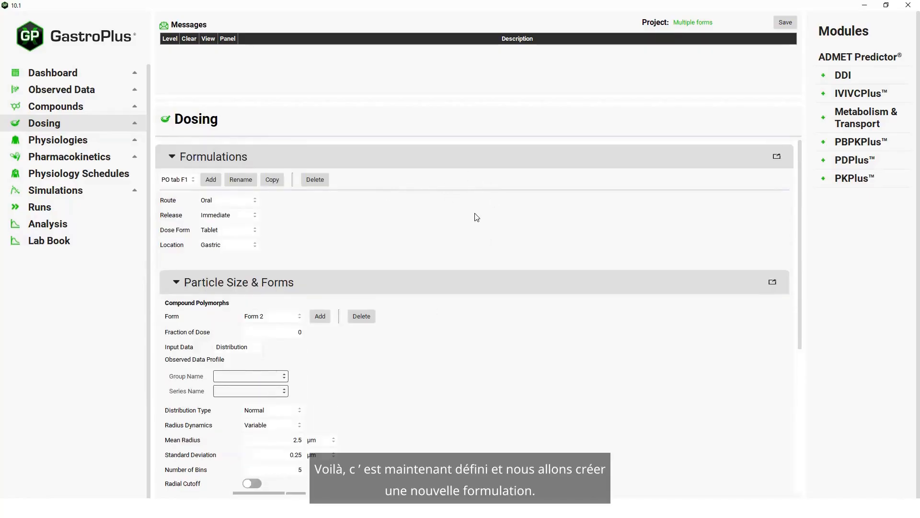
click(271, 181)
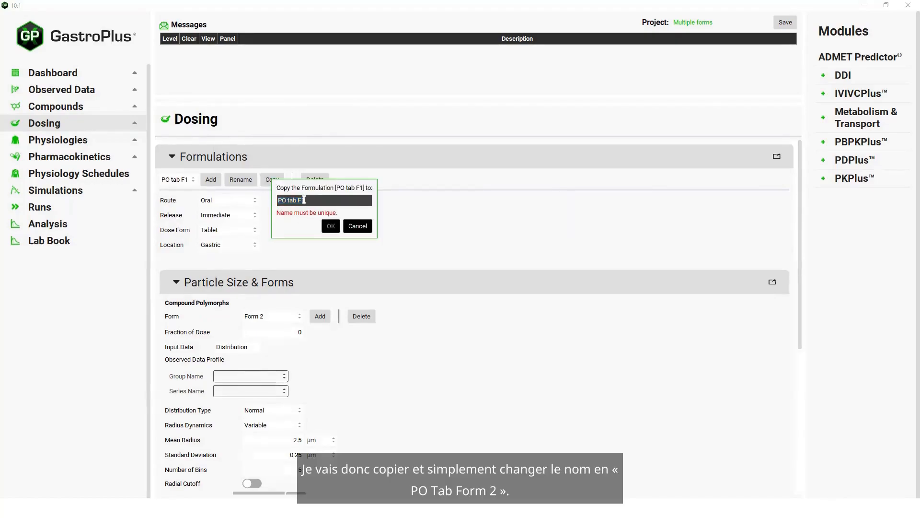
drag(302, 200, 389, 204)
text(2)
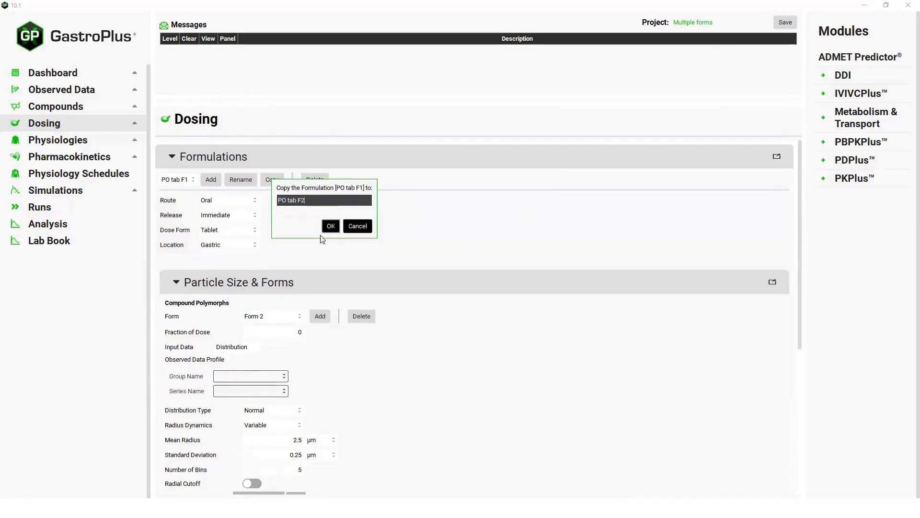
click(337, 228)
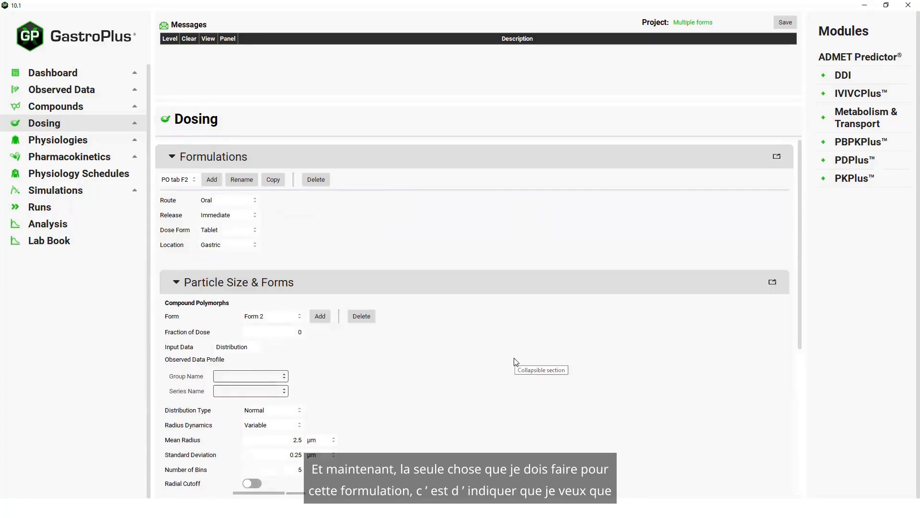
- In PO tab F2, set the fraction of dose to 1 for Form 2 and 0 for Form 1
double_click(295, 332)
text(1)
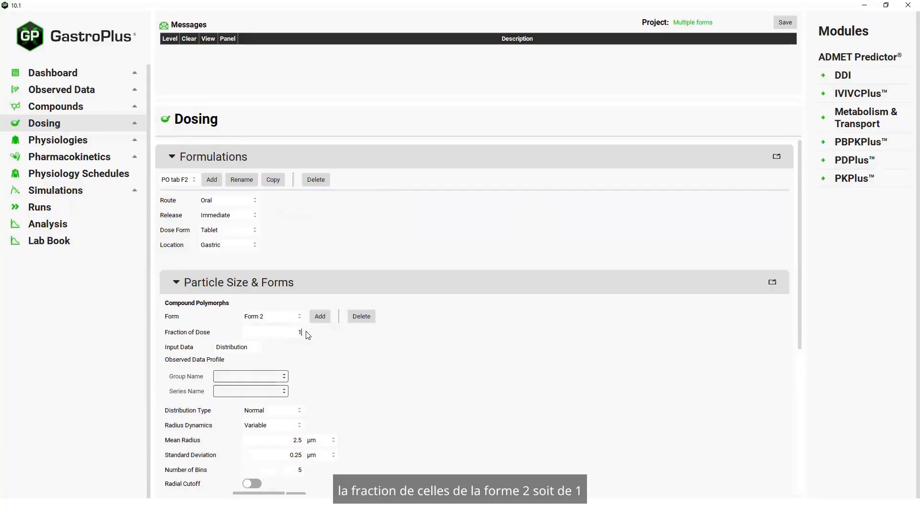
click(298, 318)
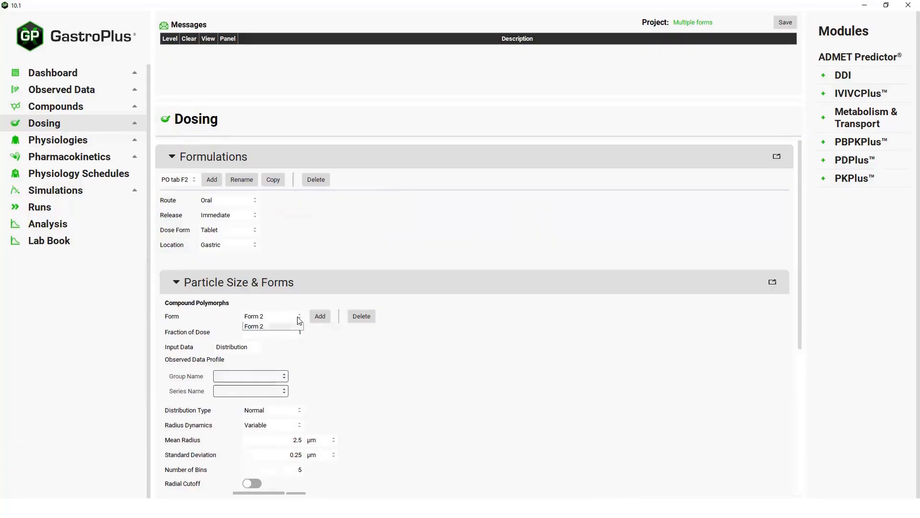
click(282, 326)
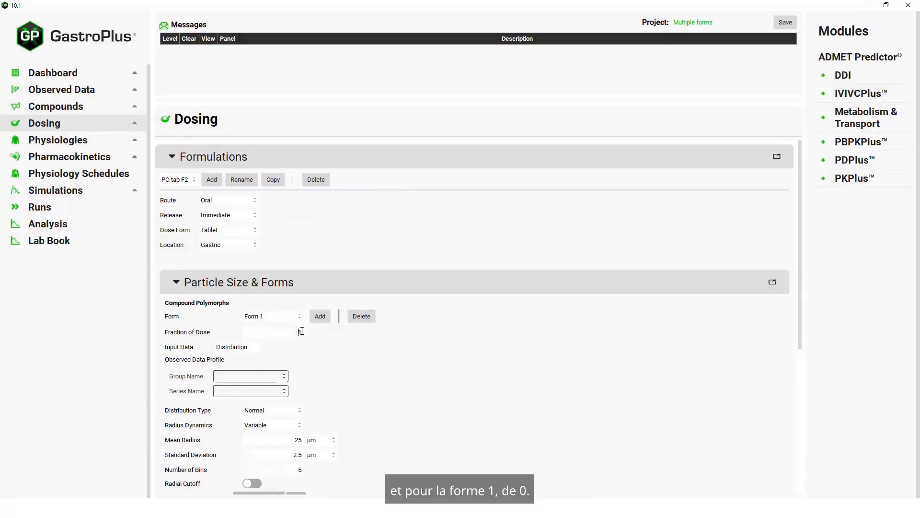
click(302, 331)
text(0)
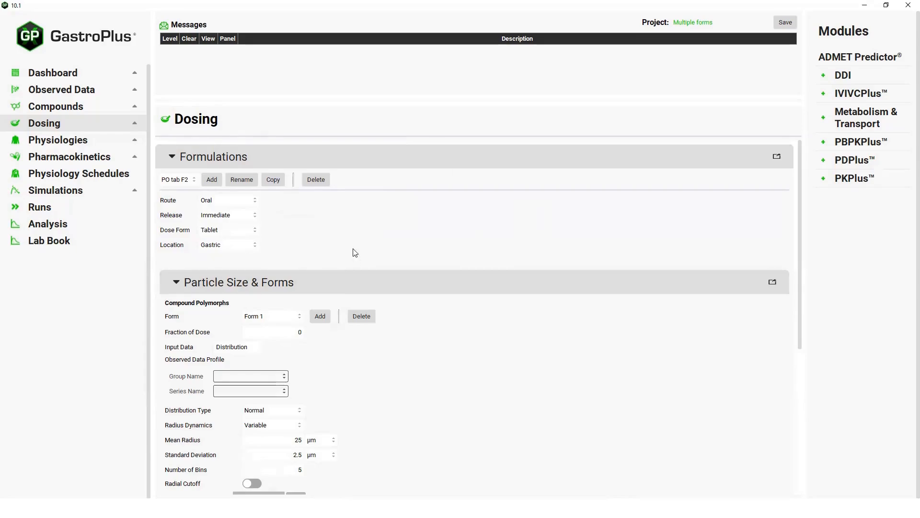
- Copy the PO tab F2 formulation to a new one named PO tab 50 50
click(273, 180)
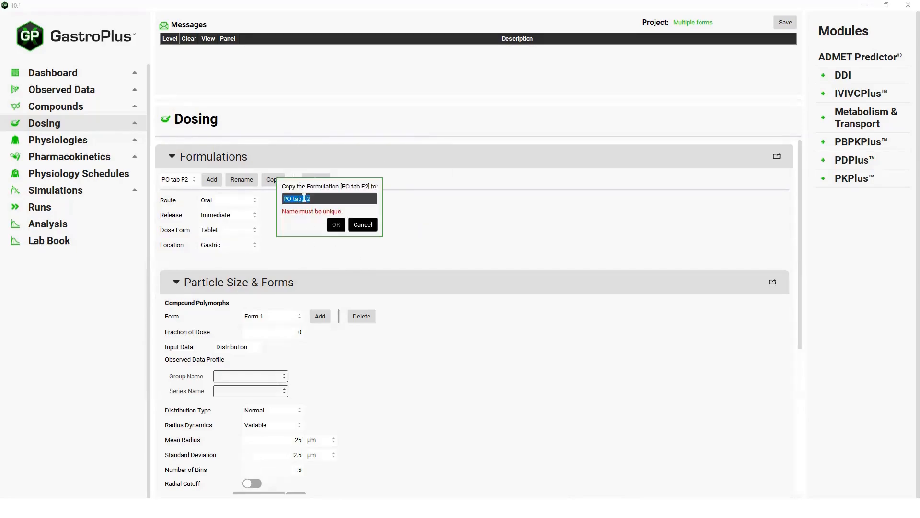
double_click(313, 198)
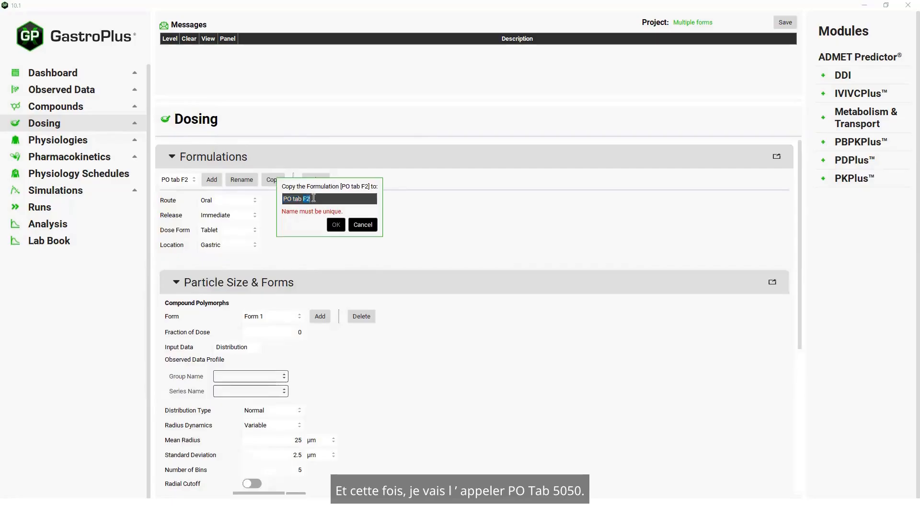
text(50)
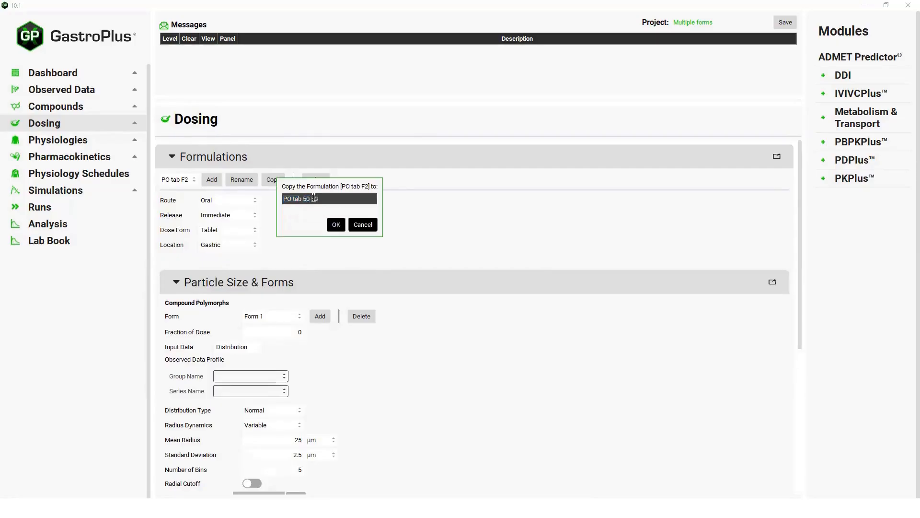
text( 50)
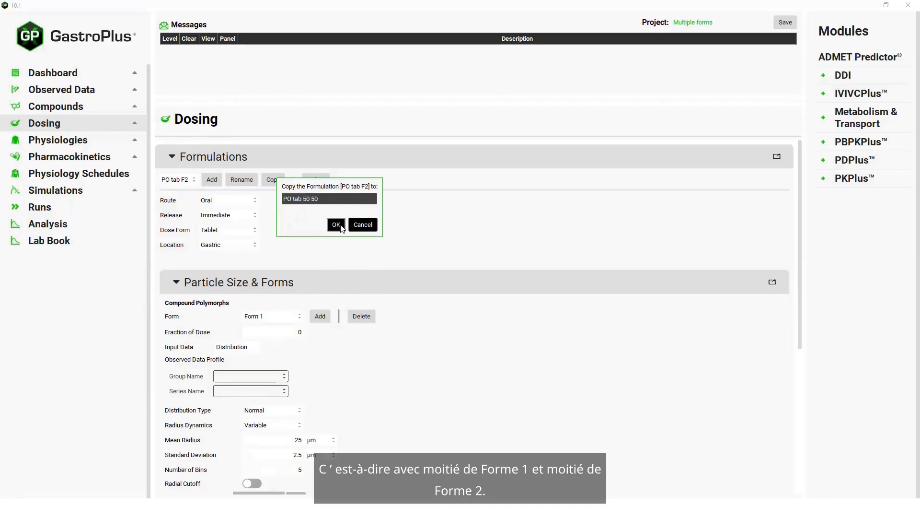
click(337, 225)
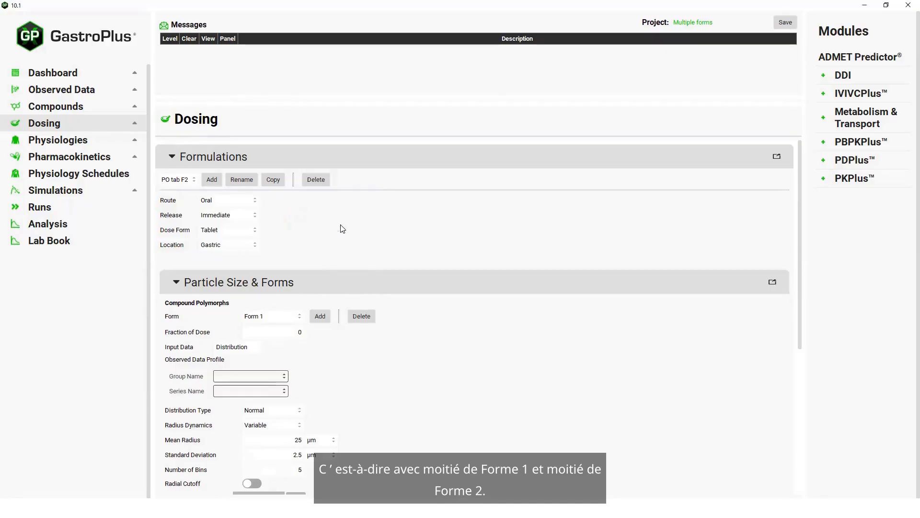
- In PO tab 50 50, set the fraction of dose to 0.5 for both Form 1 and Form 2
double_click(298, 332)
text(0.5)
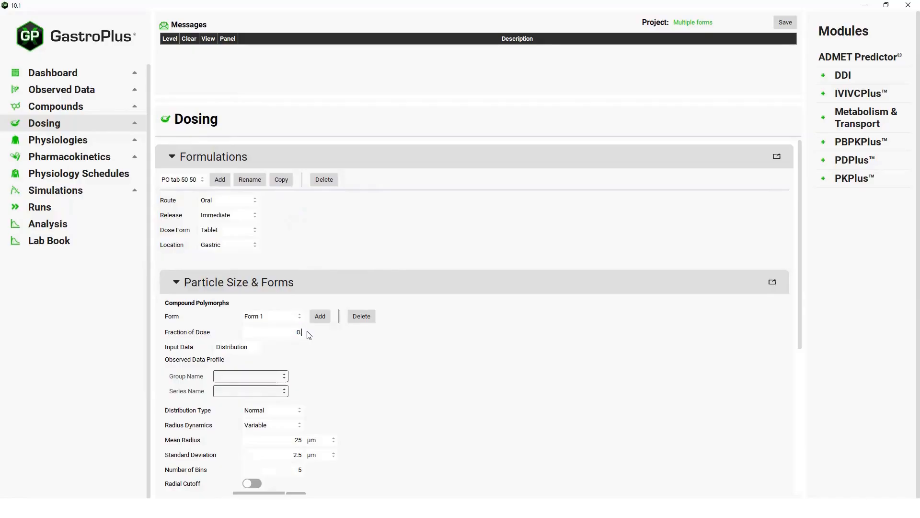
click(298, 316)
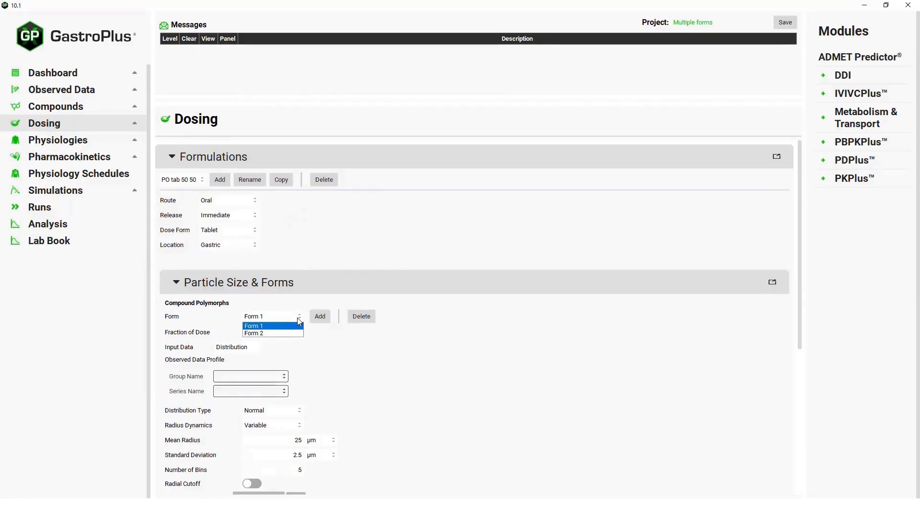
click(268, 332)
double_click(299, 332)
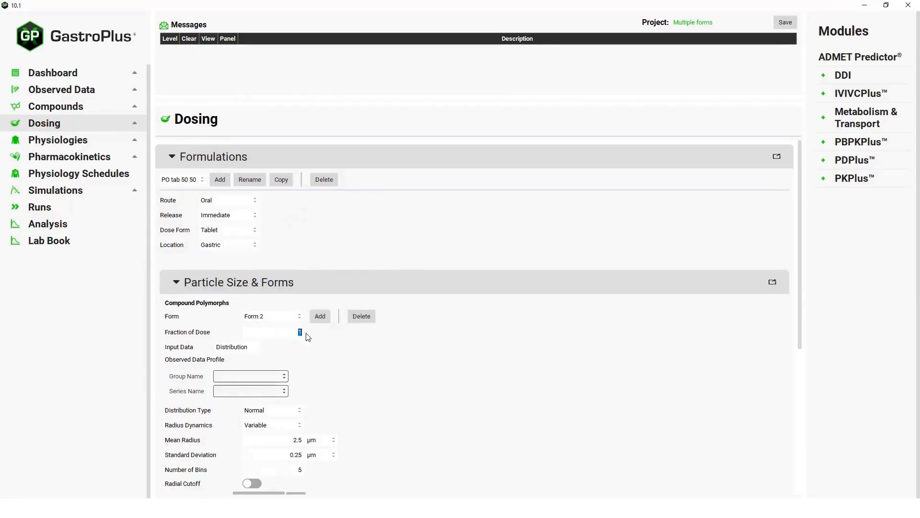
text(0.5)
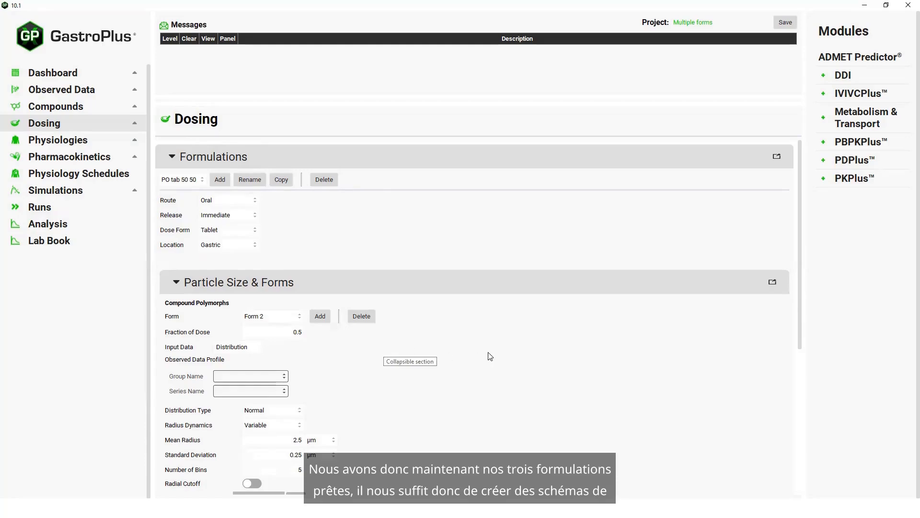
click(176, 283)
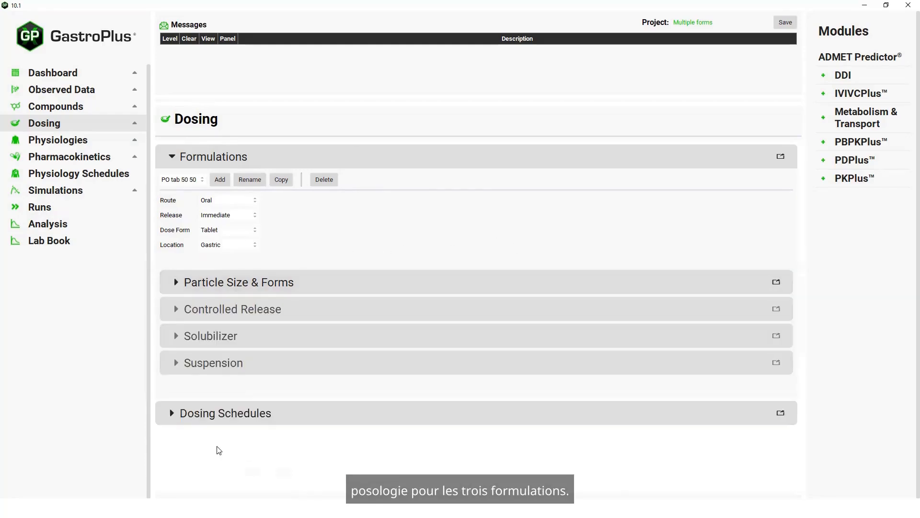
- Add a new dosing schedule named 100mg tab F1
click(171, 414)
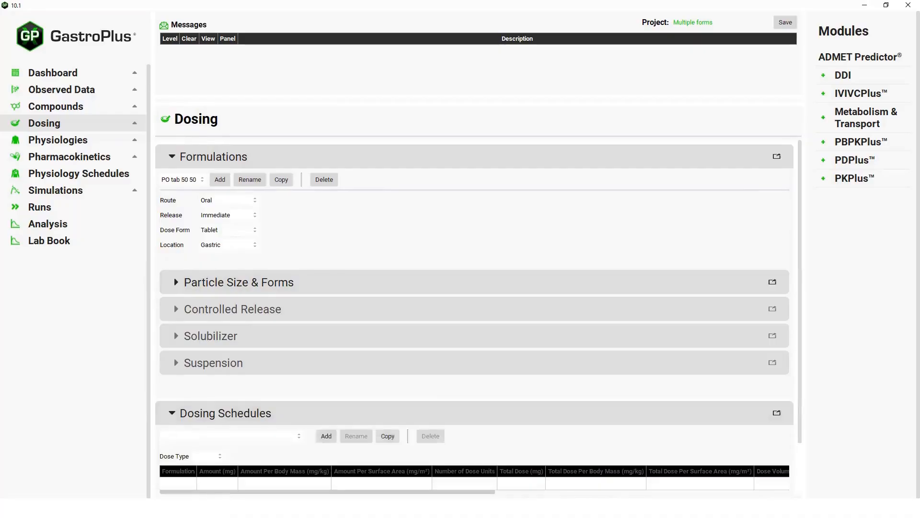
scroll(333, 386, down, 2)
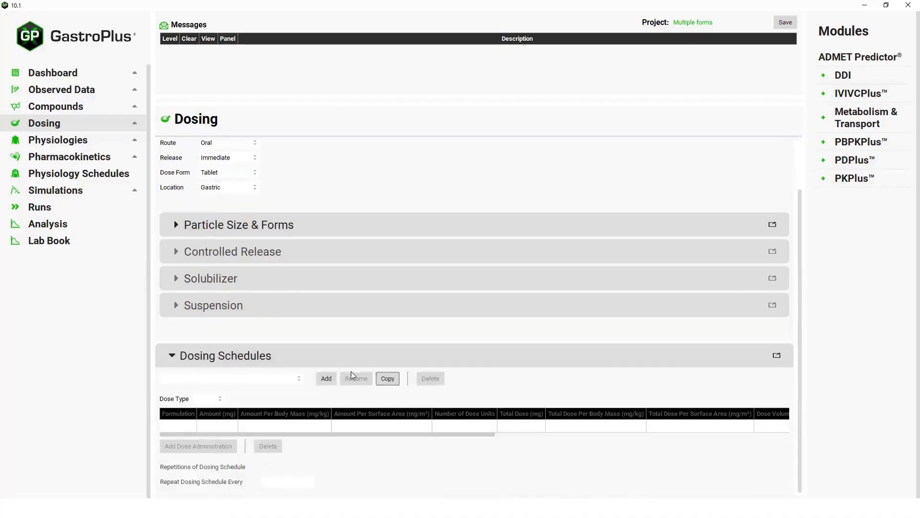
click(327, 379)
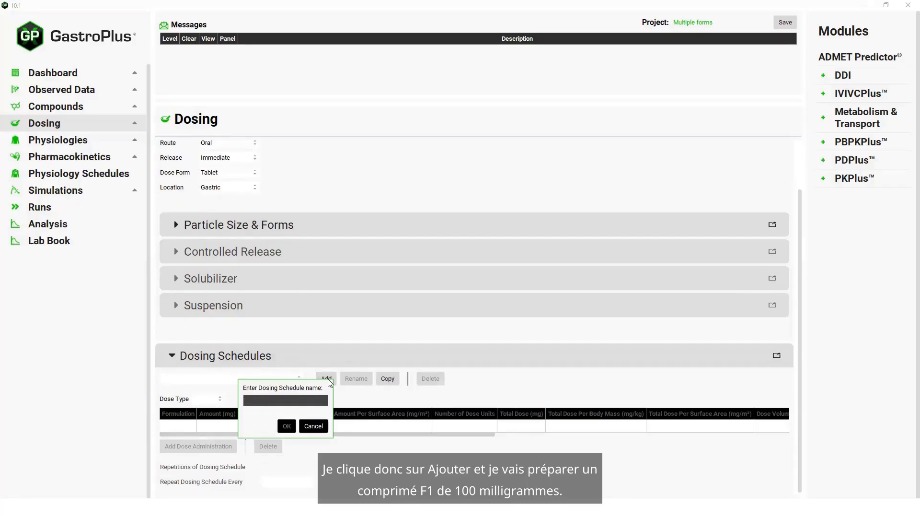
text(100mg tab F1)
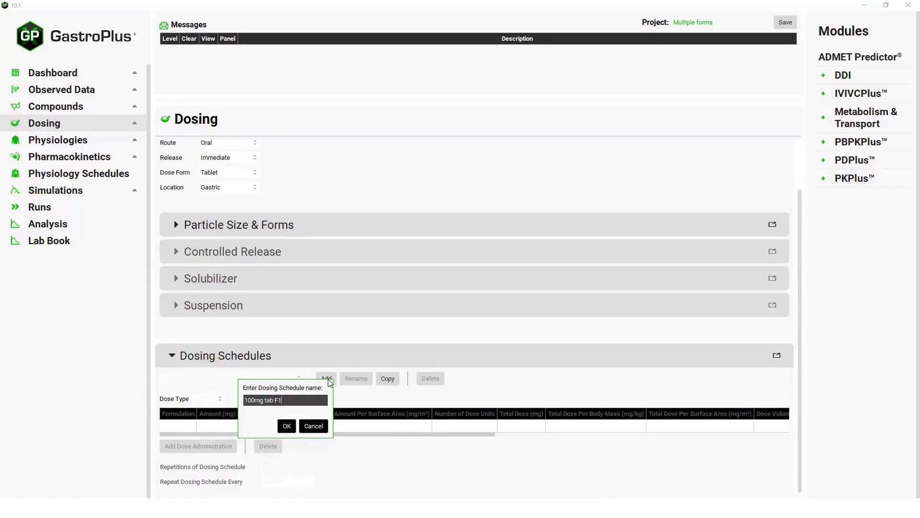
click(286, 426)
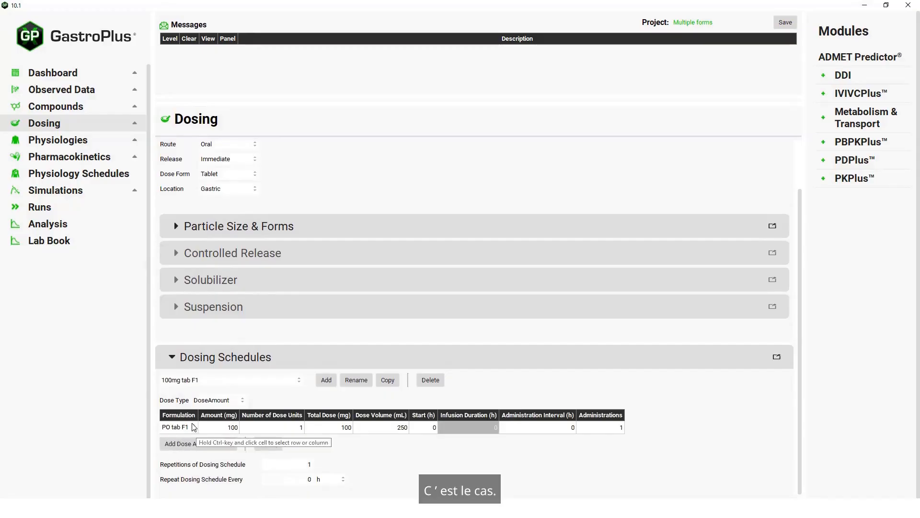
- Copy the 100mg tab F1 dosing schedule as 100mg tab F2 and assign it the PO tab F2 formulation
click(385, 379)
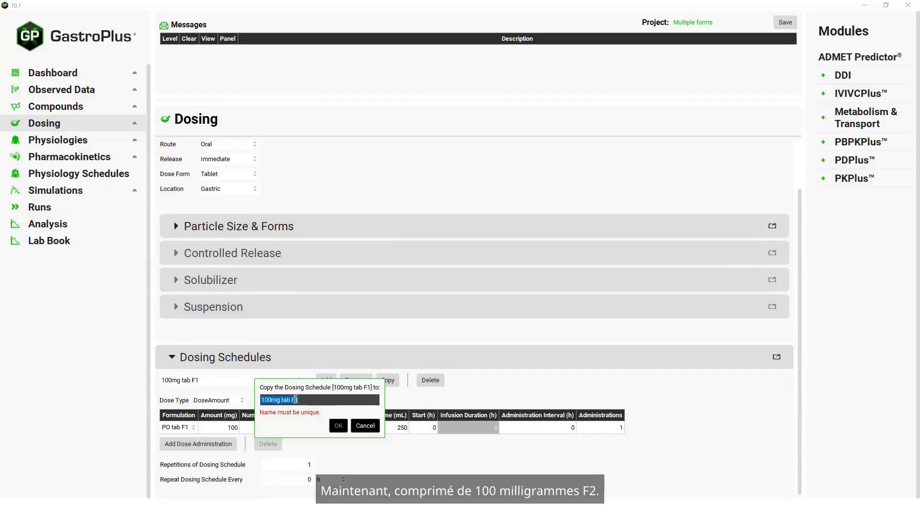
click(295, 400)
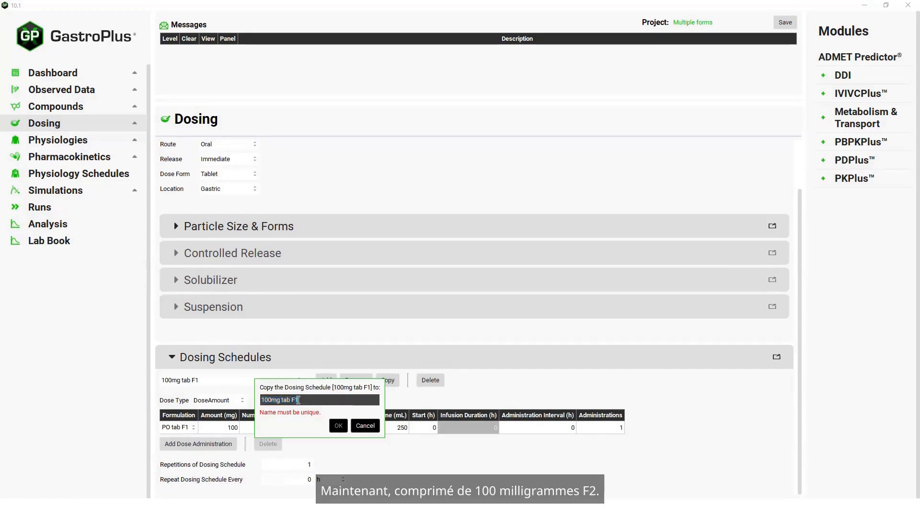
key(BackSpace)
text(2)
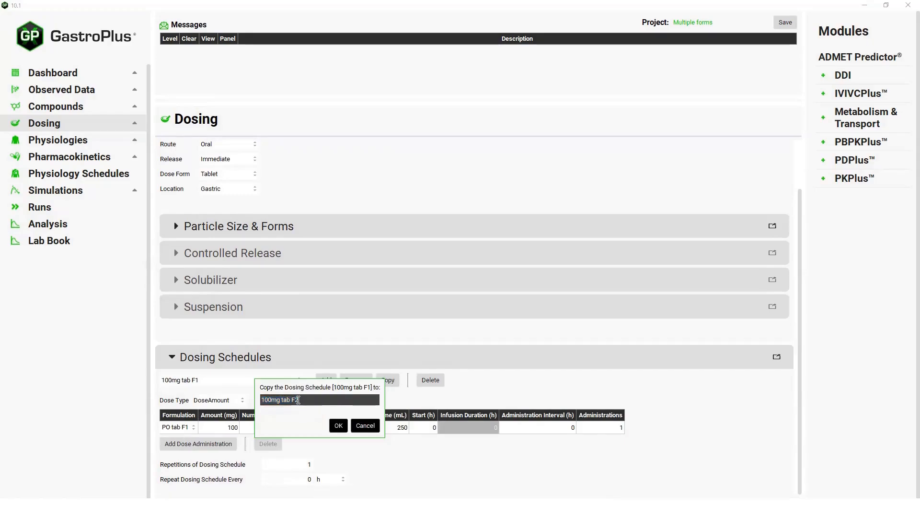
click(338, 426)
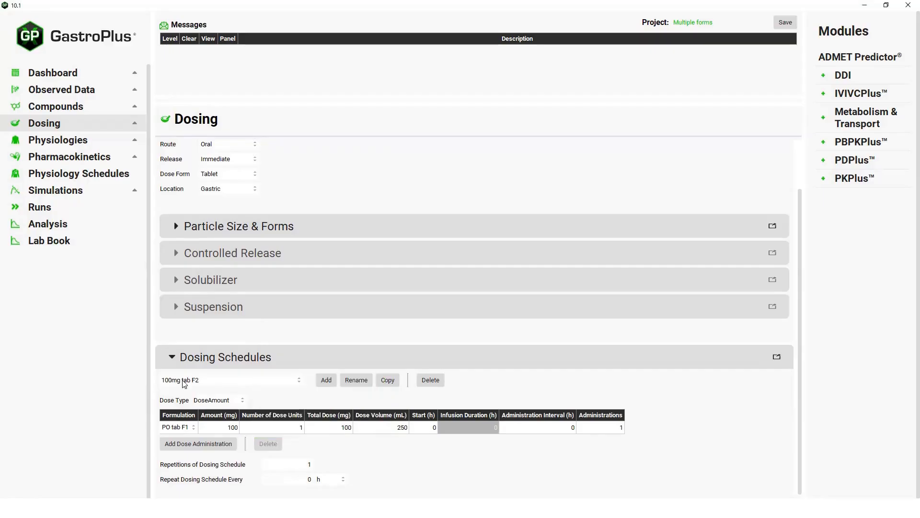
click(194, 429)
click(194, 428)
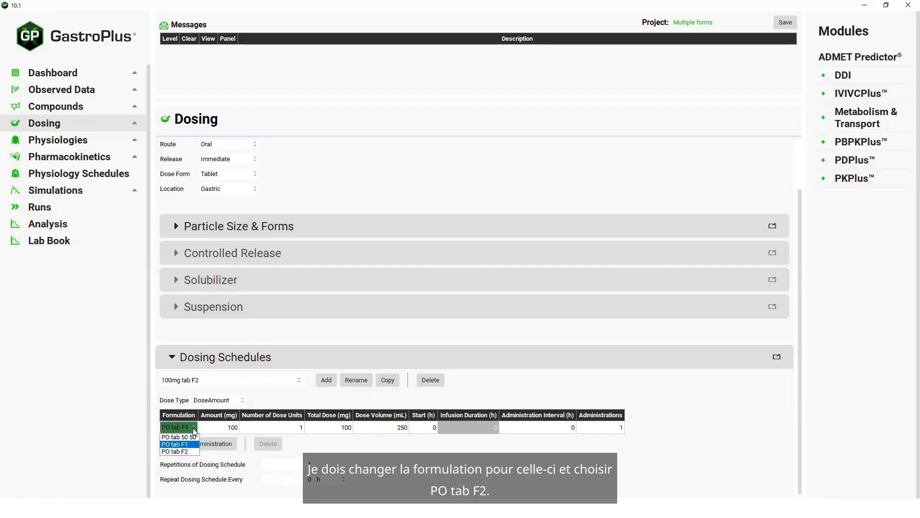
click(179, 451)
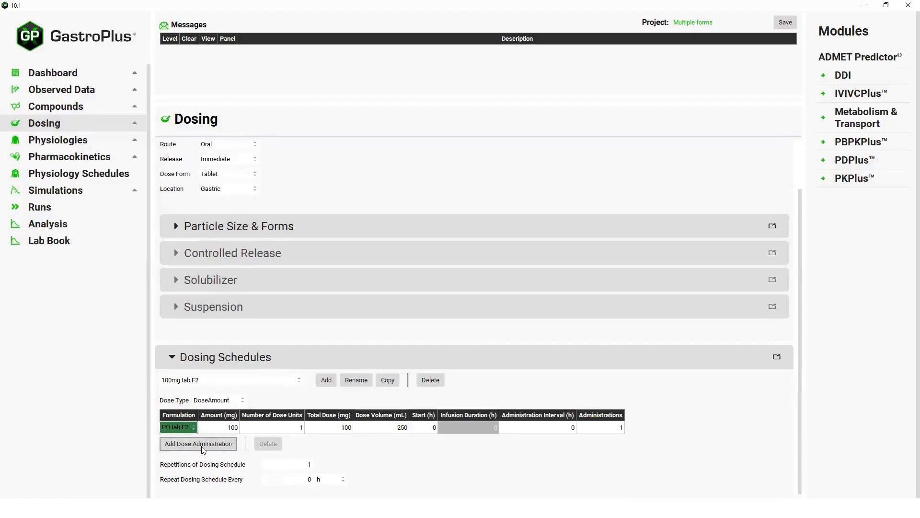
- Copy the 100mg tab F2 dosing schedule as 100mg tab 50 50 and assign it the PO tab 50 50 formulation
click(390, 381)
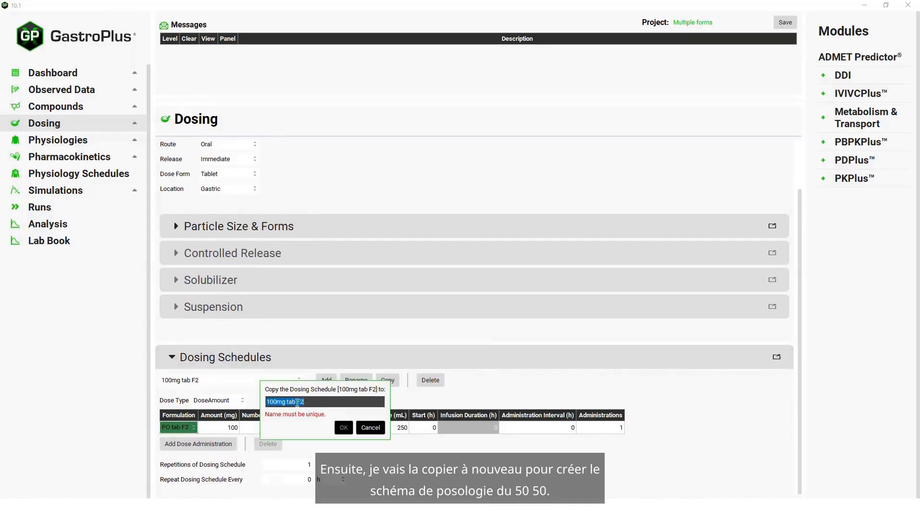
drag(296, 403, 305, 403)
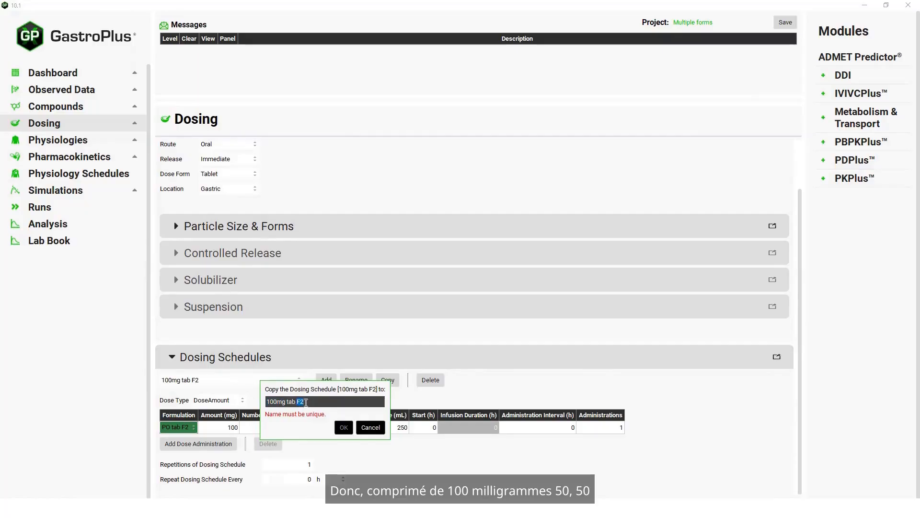
text(50)
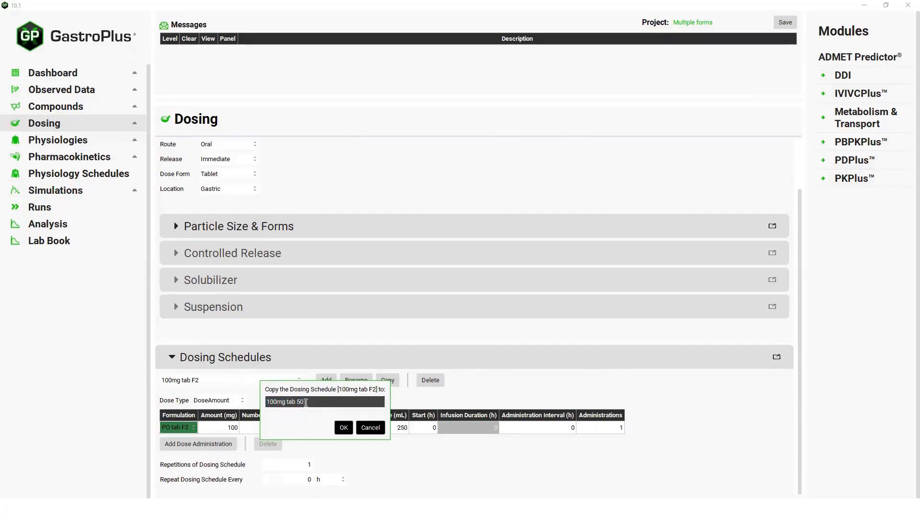
text( 50)
click(344, 427)
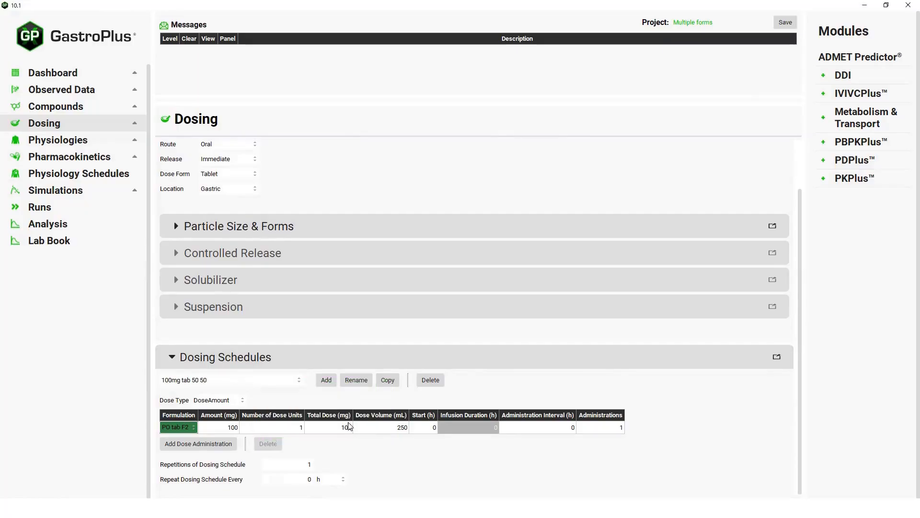
click(193, 427)
click(190, 437)
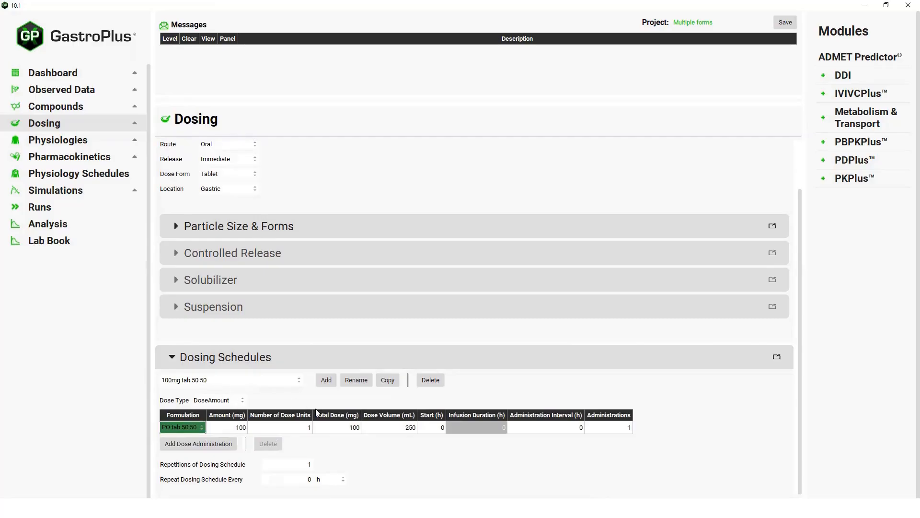
click(173, 358)
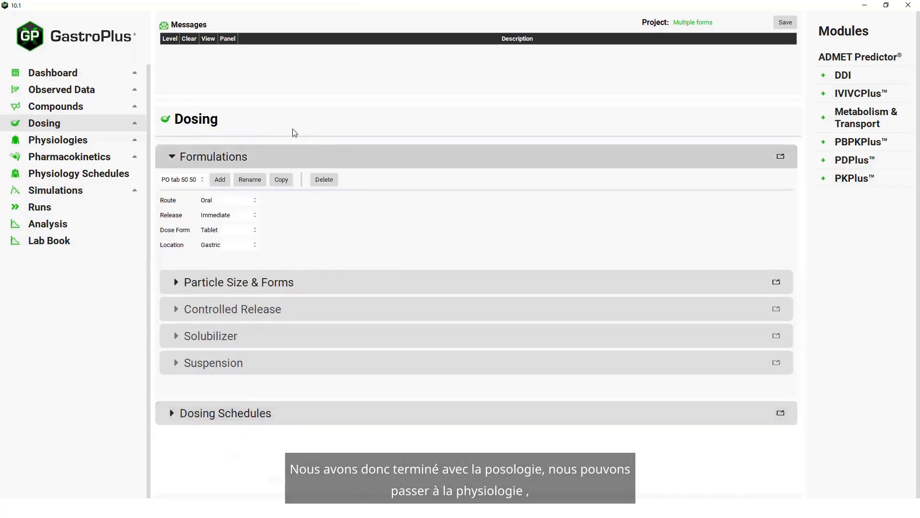
- Add a default physiology for Cpd X named Hum 30yo 85.5kg
click(80, 143)
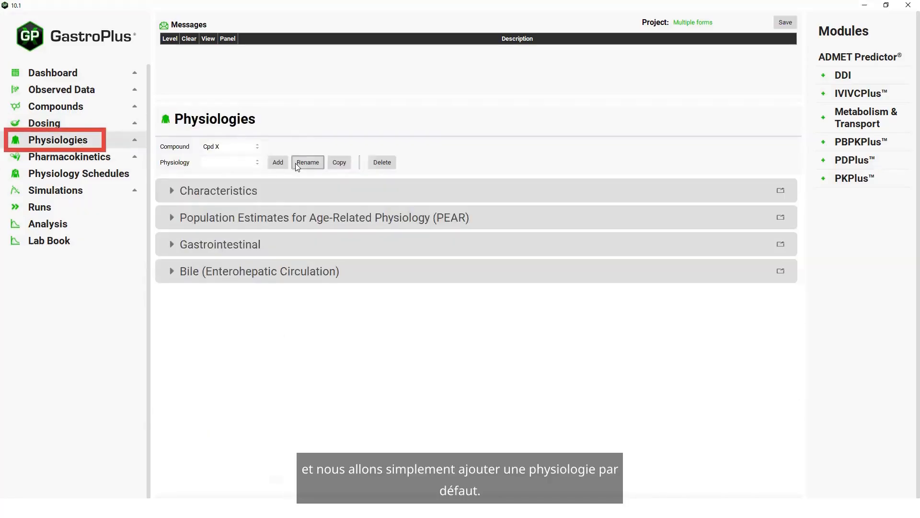
click(278, 163)
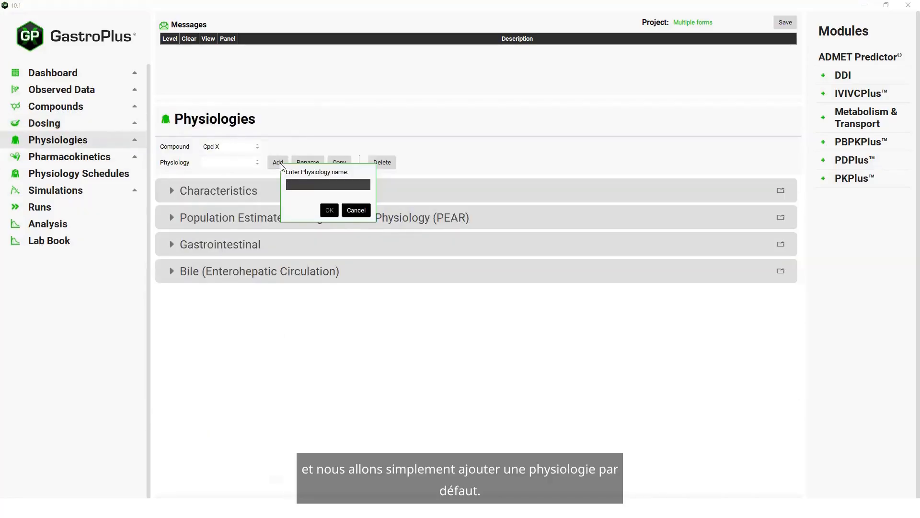
text(Hu)
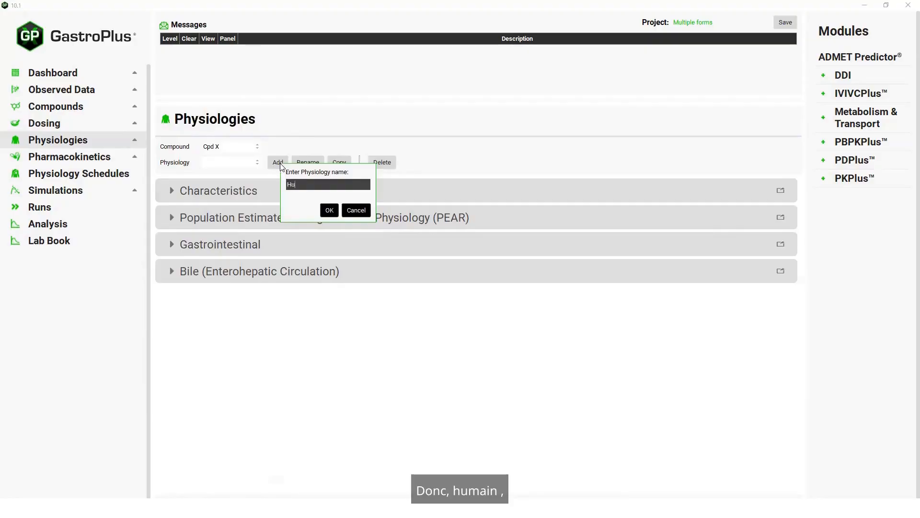
text(m 30)
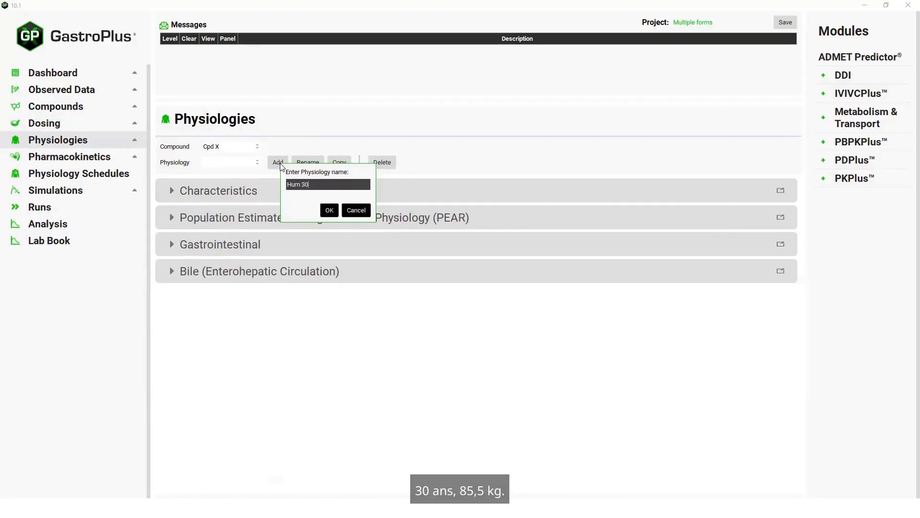
text(yo 85.5kg)
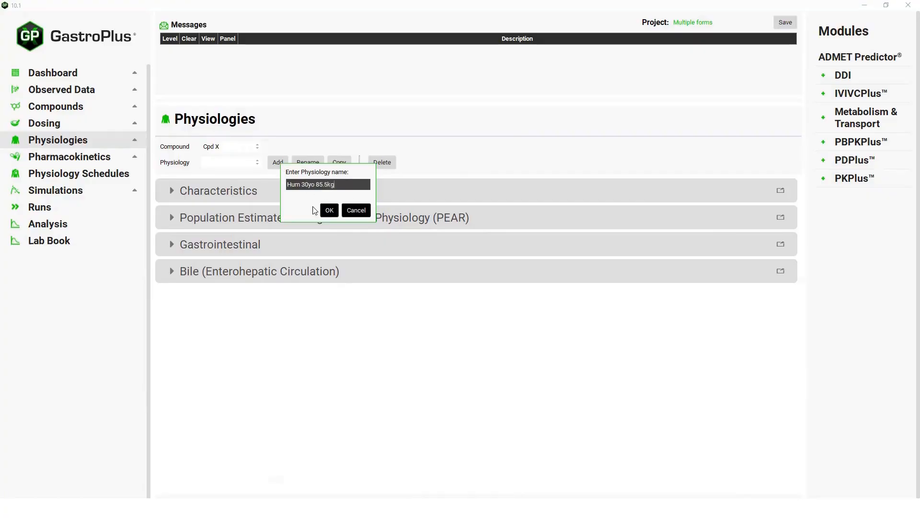
click(329, 210)
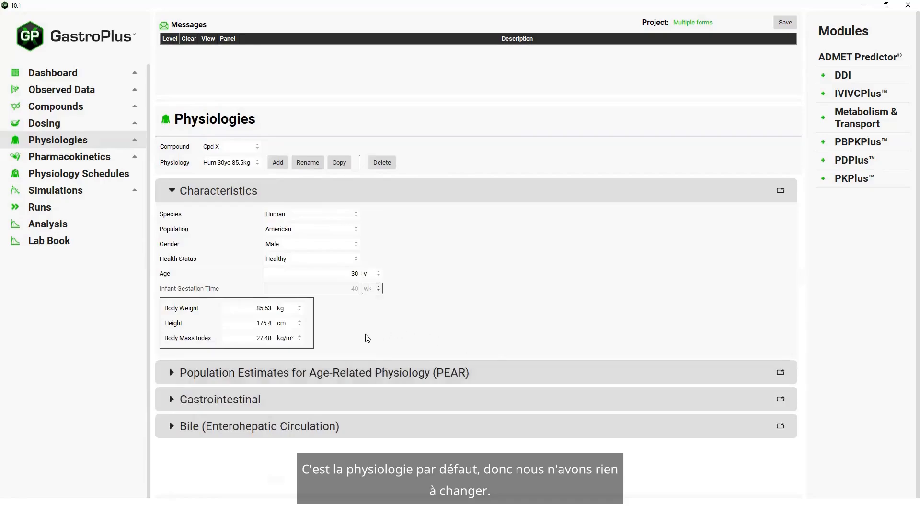
- Set the experimental fraction unbound in plasma of Cpd X to 50 % in the pharmacokinetics settings
click(87, 160)
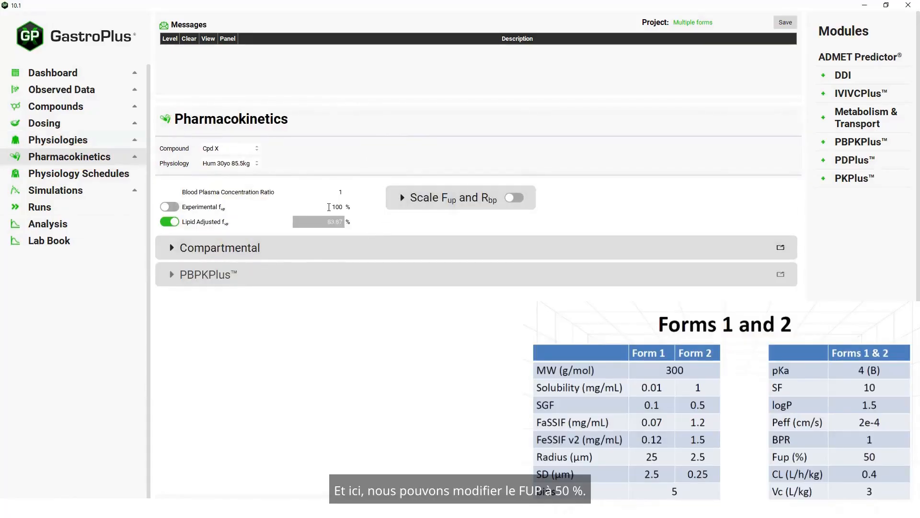
drag(329, 207, 348, 207)
text(50)
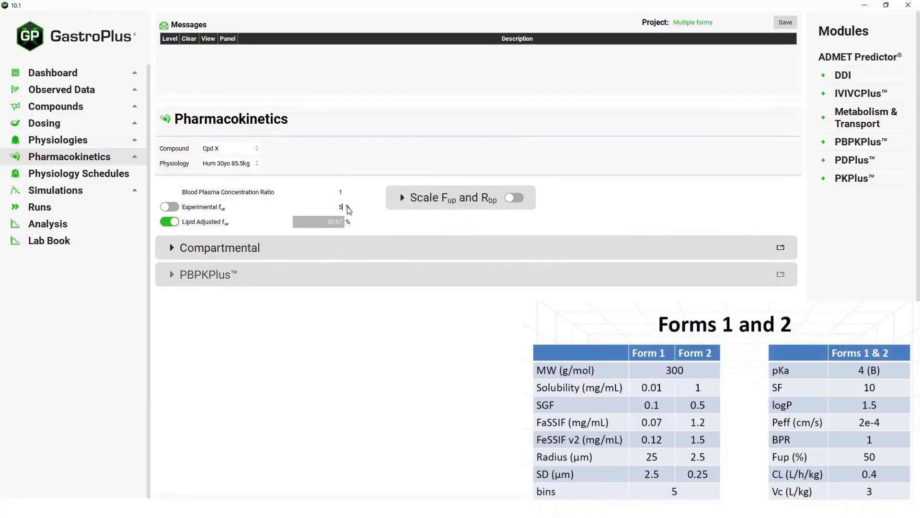
click(327, 192)
- In the one-compartment model, set the general clearance to 0.4 (L/h)/kg and the Vc to 3 L/kg
click(172, 247)
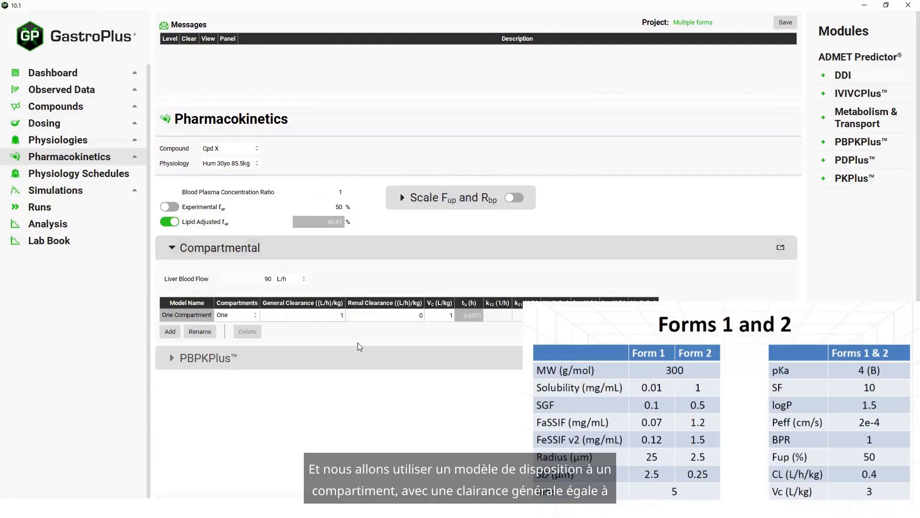
double_click(318, 315)
text(0)
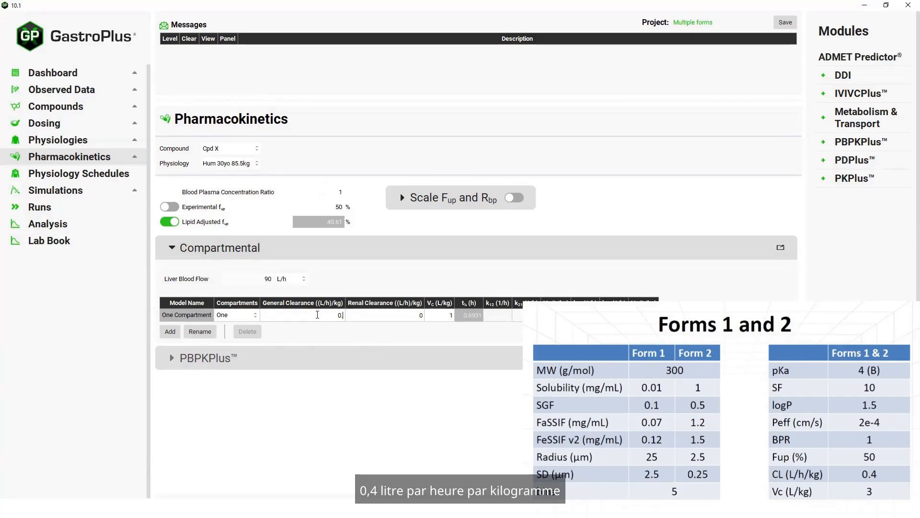
text(.4)
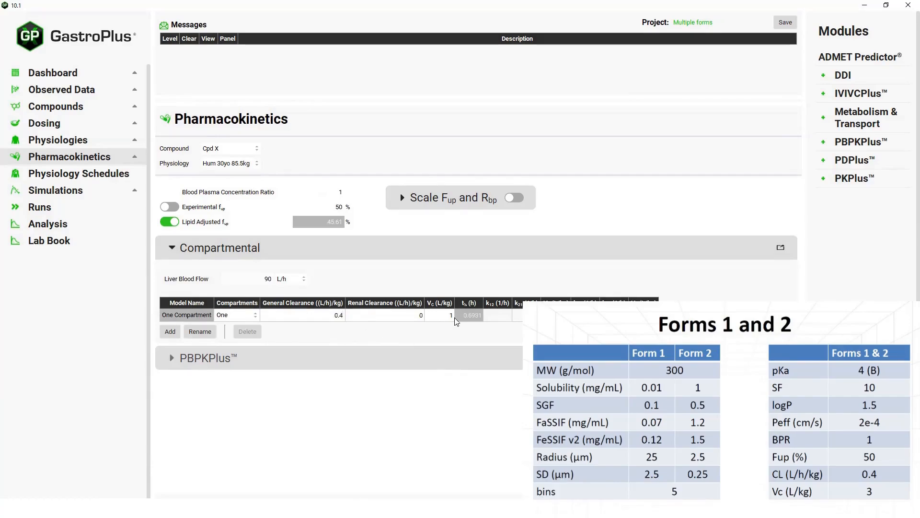
double_click(434, 315)
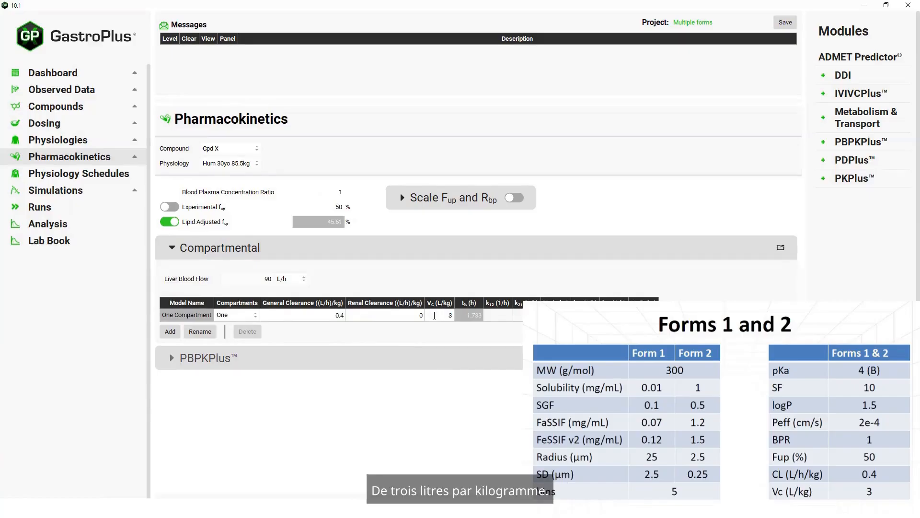
- Open the physiology schedule of Hum 30yo 85.5kg and save the project
click(119, 175)
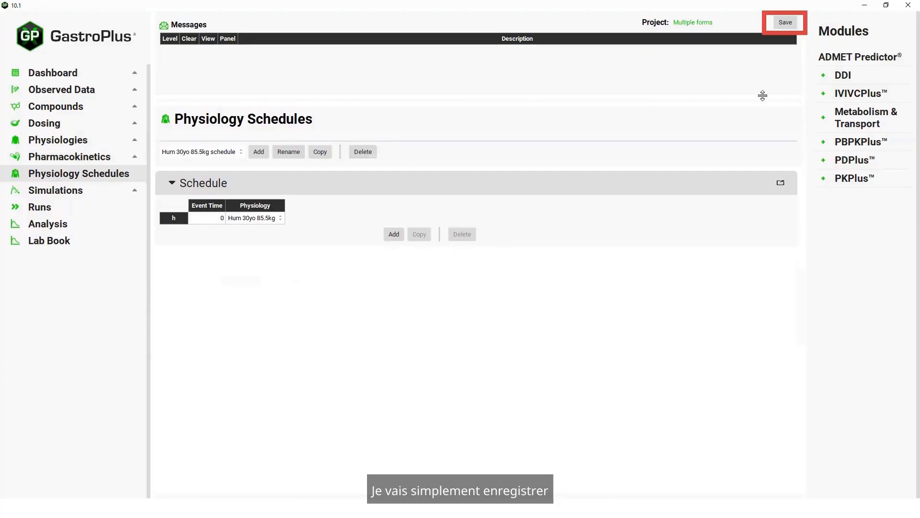
click(781, 23)
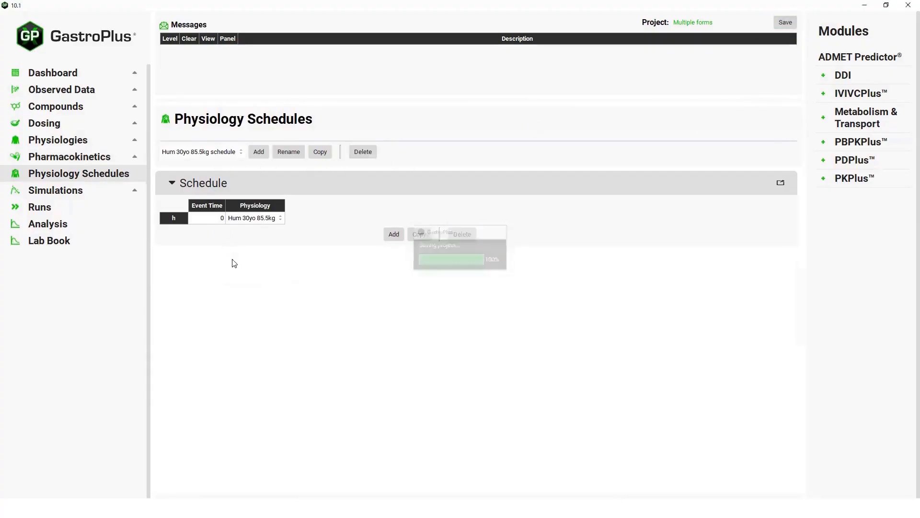
click(499, 265)
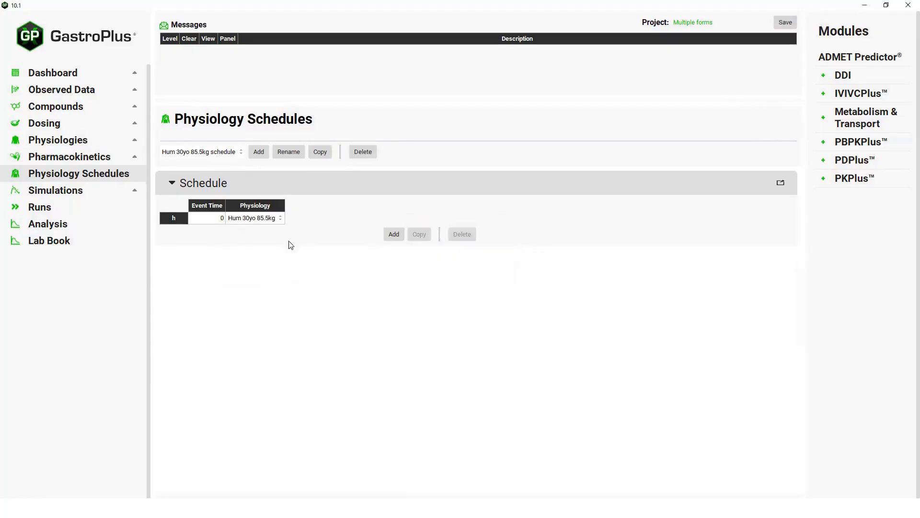
- Add a new simulation named Sim 100mg tab F1
click(76, 192)
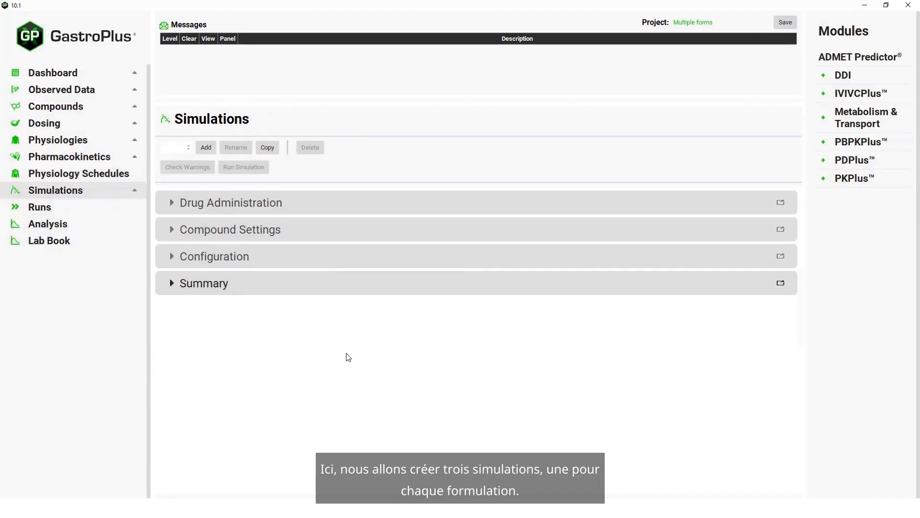
click(206, 147)
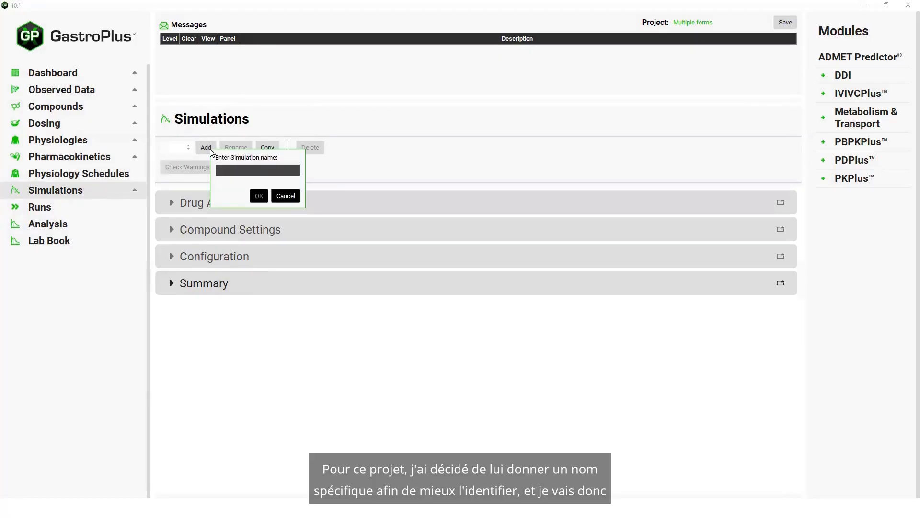
text(S)
text(im 100mg tab)
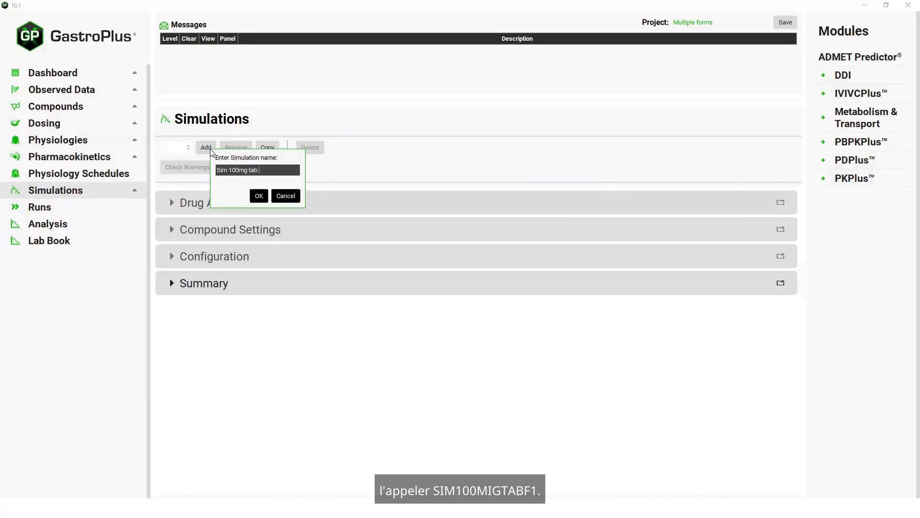
text( F1)
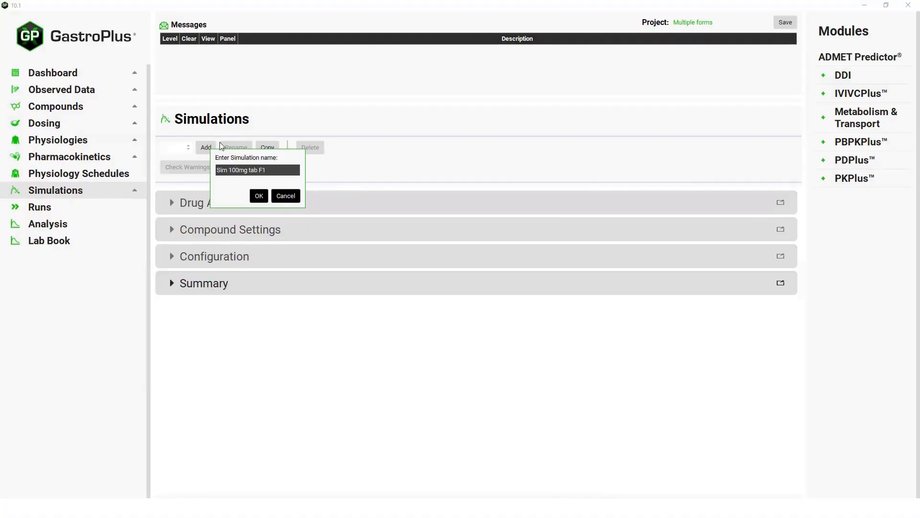
click(259, 196)
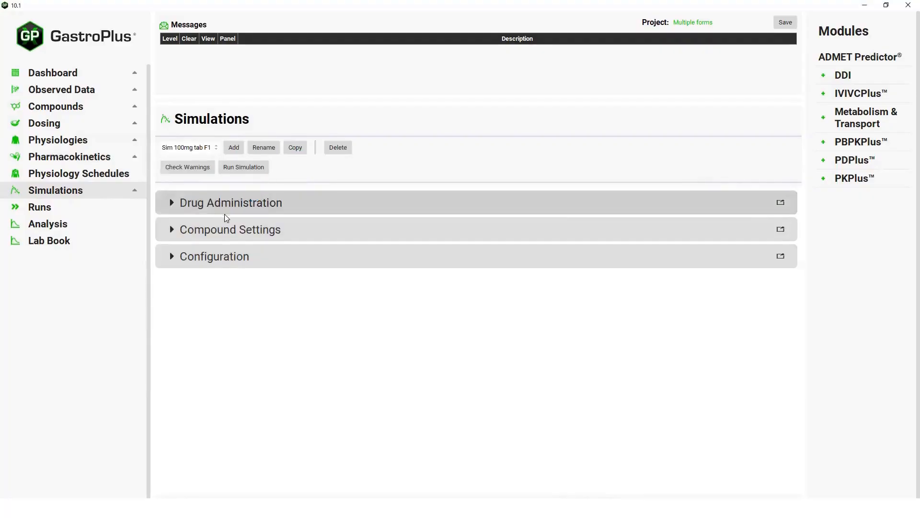
- Review the drug administration and compound settings of Sim 100mg tab F1 and estimate its liver first pass extraction
click(172, 202)
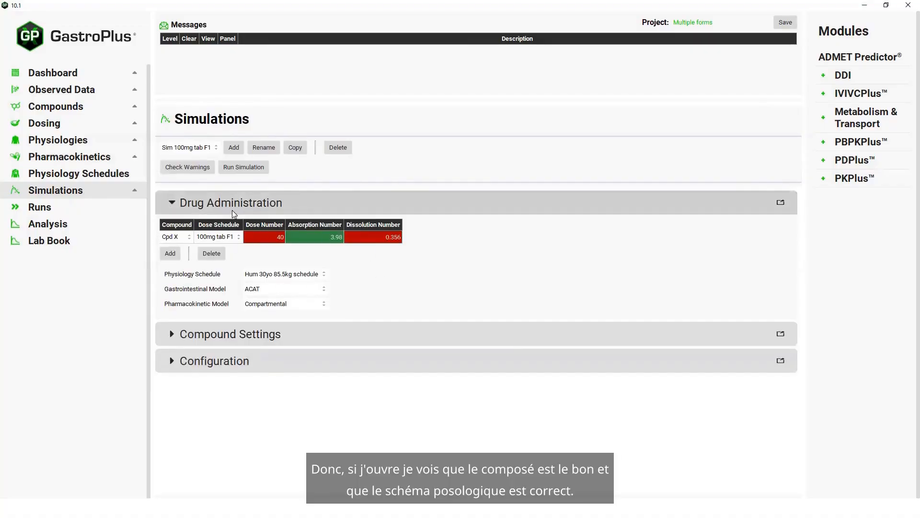
click(171, 335)
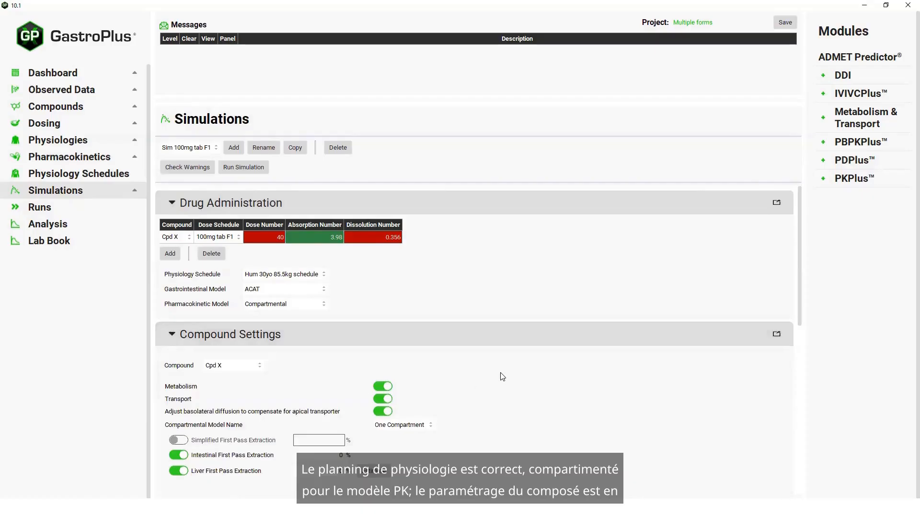
scroll(499, 377, down, 3)
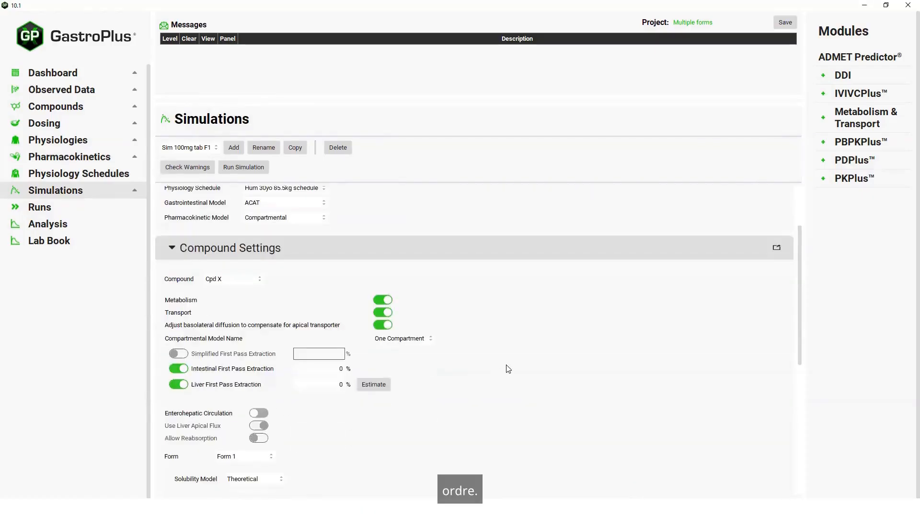
scroll(513, 367, down, 2)
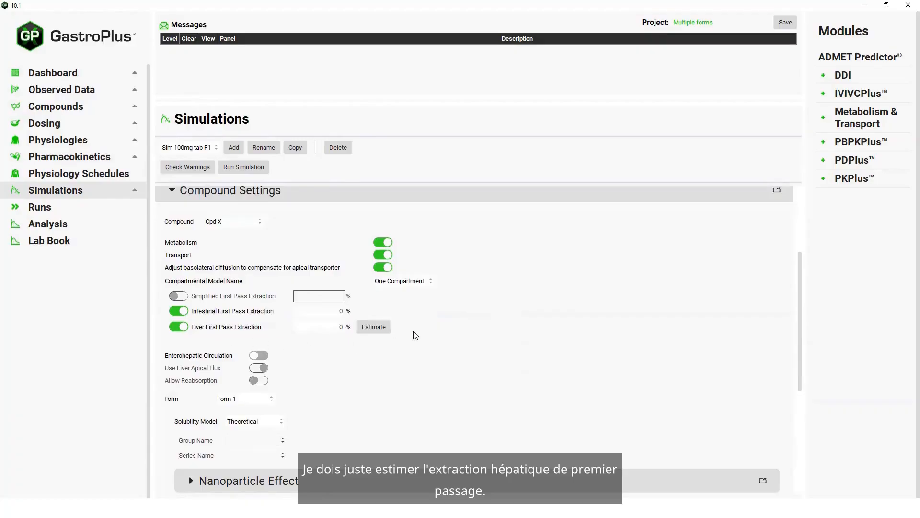
click(382, 329)
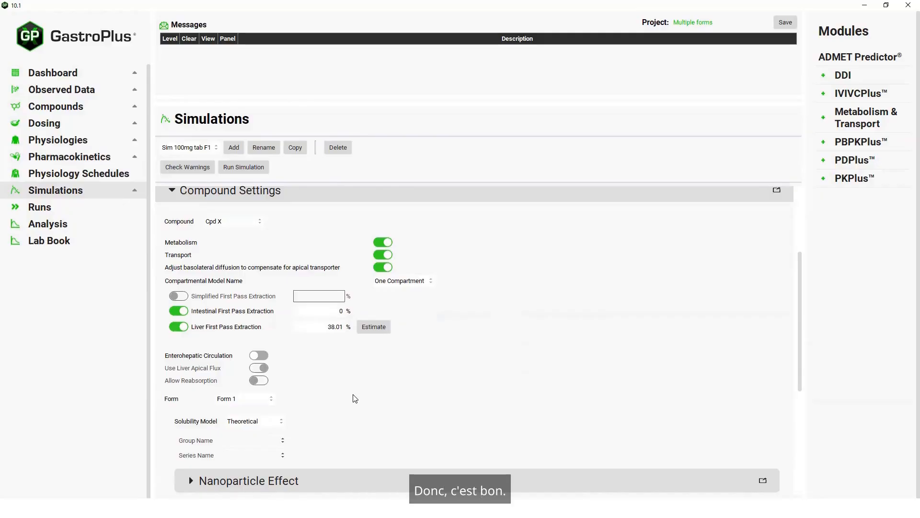
scroll(353, 396, down, 5)
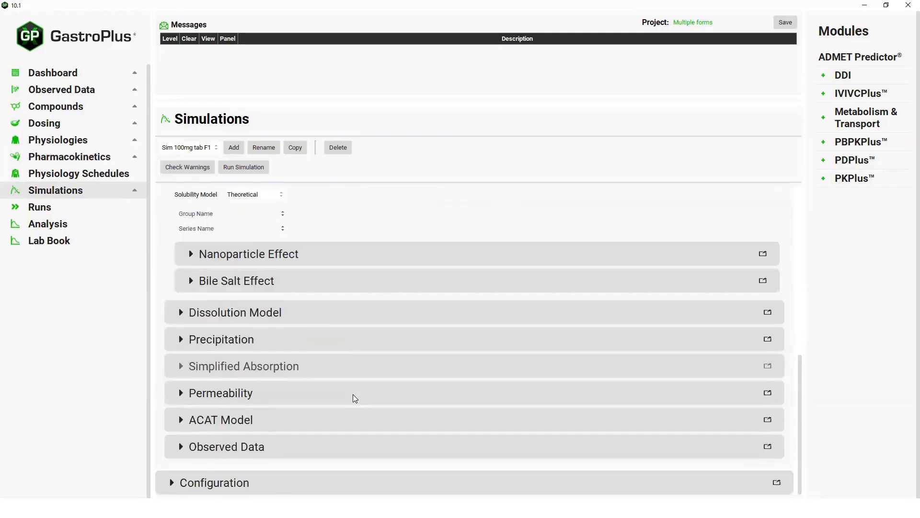
scroll(364, 292, up, 5)
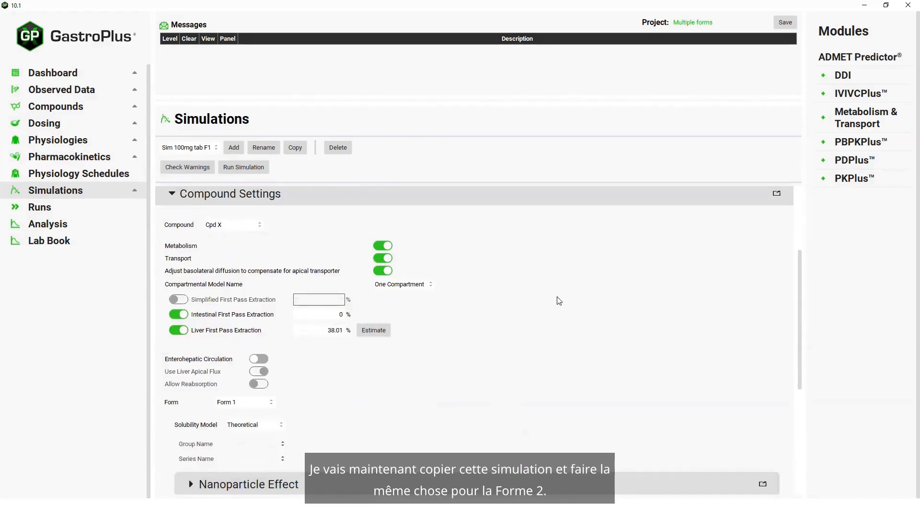
- Copy the simulation Sim 100mg tab F1 as Sim 100mg tab F2
click(295, 148)
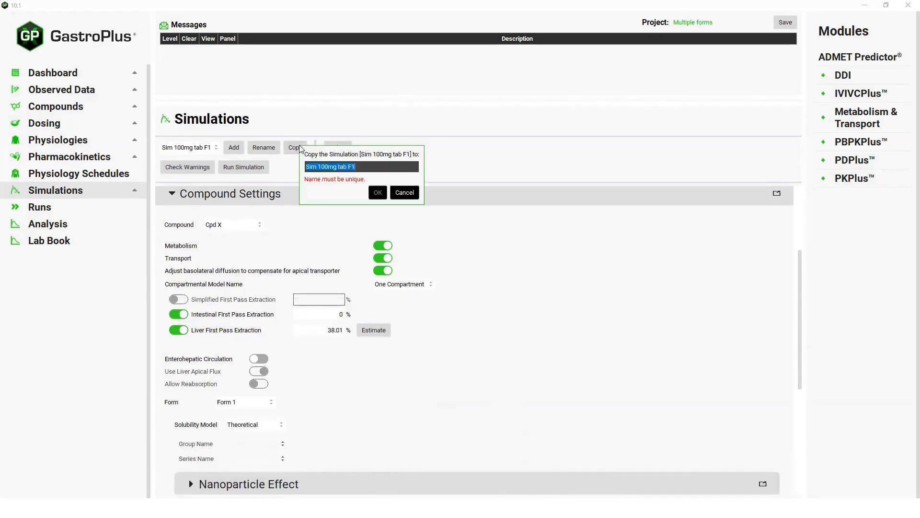
click(351, 166)
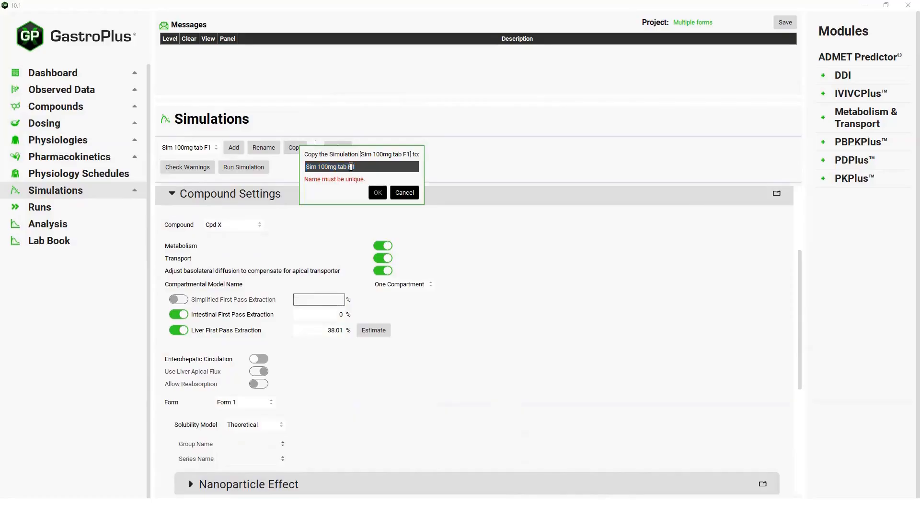
key(BackSpace)
text(2)
click(377, 193)
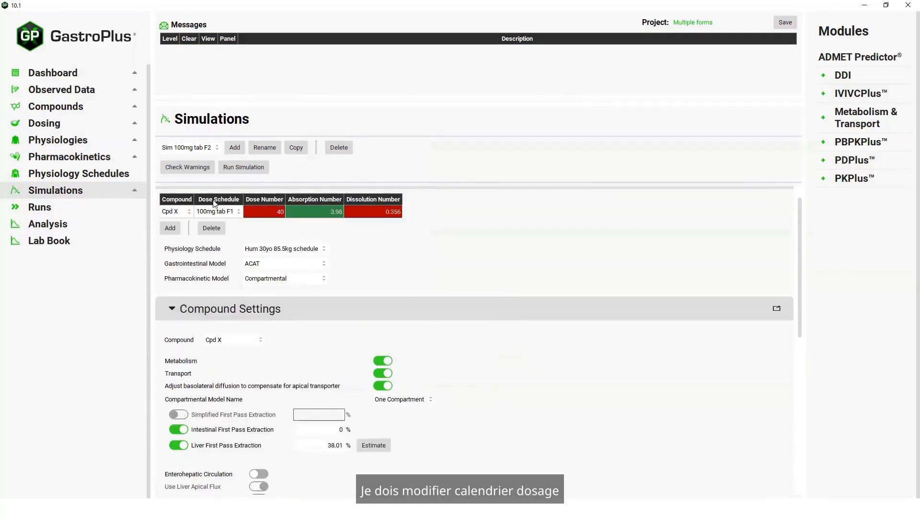
- Assign the 100mg tab F2 dose schedule to Cpd X in the Sim 100mg tab F2 simulation
click(239, 211)
click(239, 212)
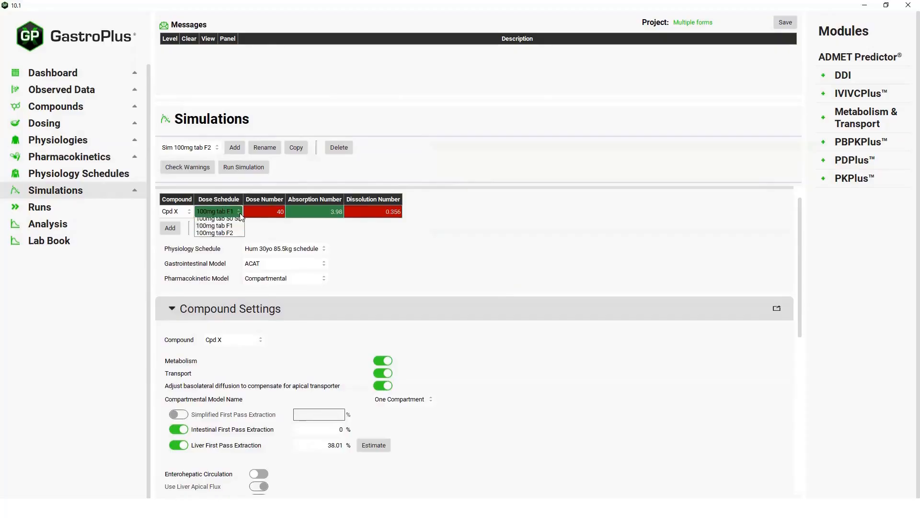
click(214, 235)
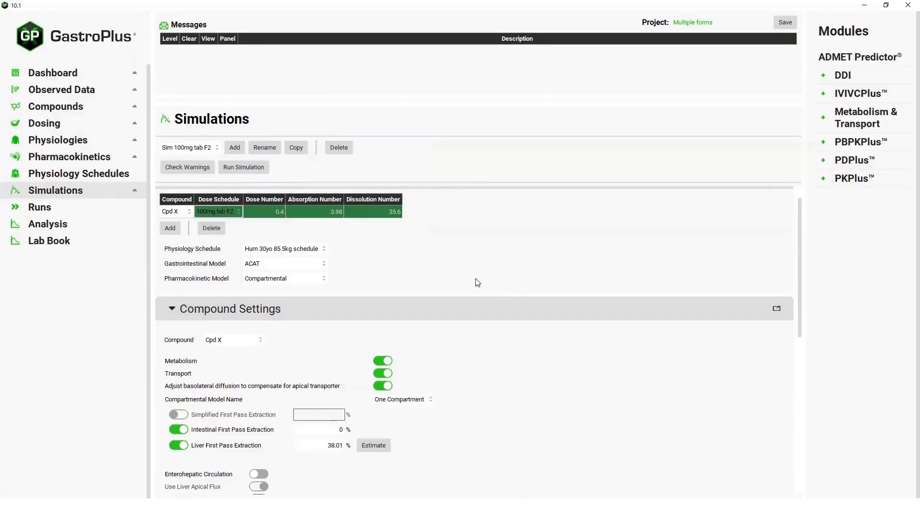
- In the compound settings of Sim 100mg tab F2, set the form to Form 2 and the solubility model to Interpolated
scroll(497, 348, down, 5)
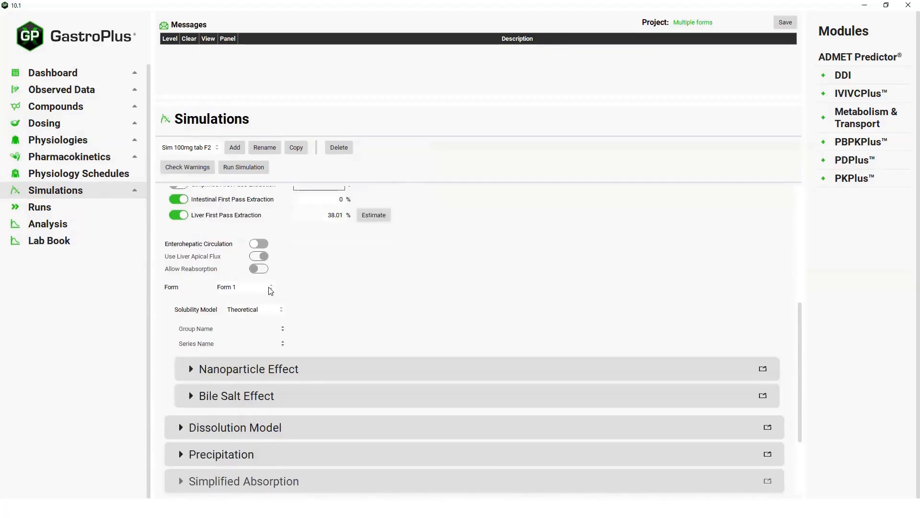
click(271, 290)
click(246, 304)
click(282, 315)
click(265, 319)
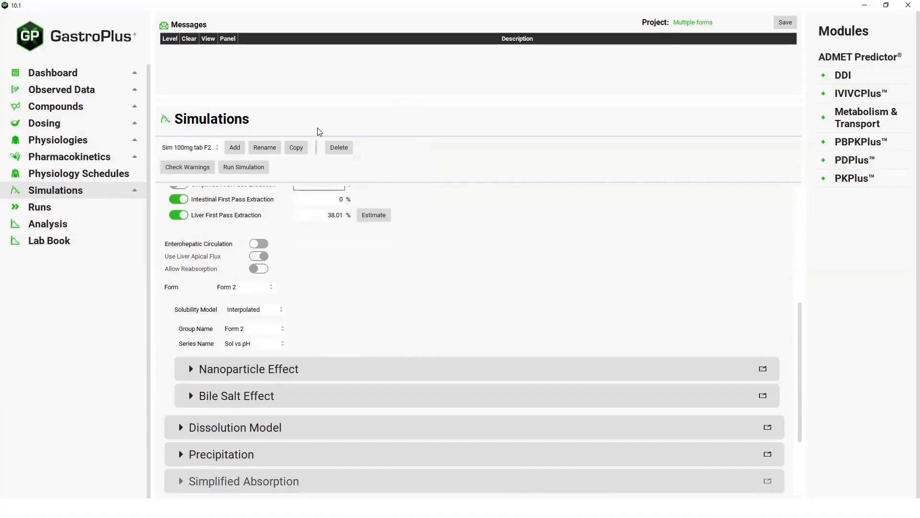
- Copy the simulation Sim 100mg tab F2 as Sim 100mg tab 50 50
click(296, 151)
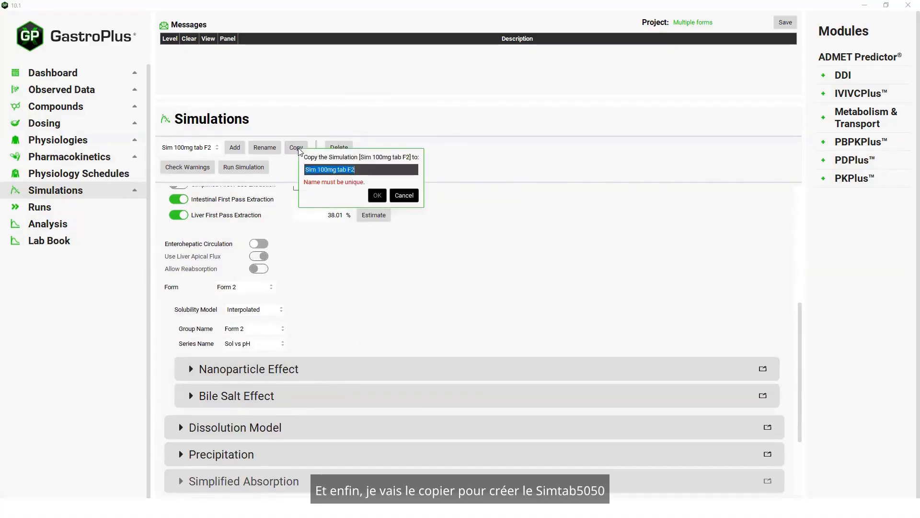
click(348, 169)
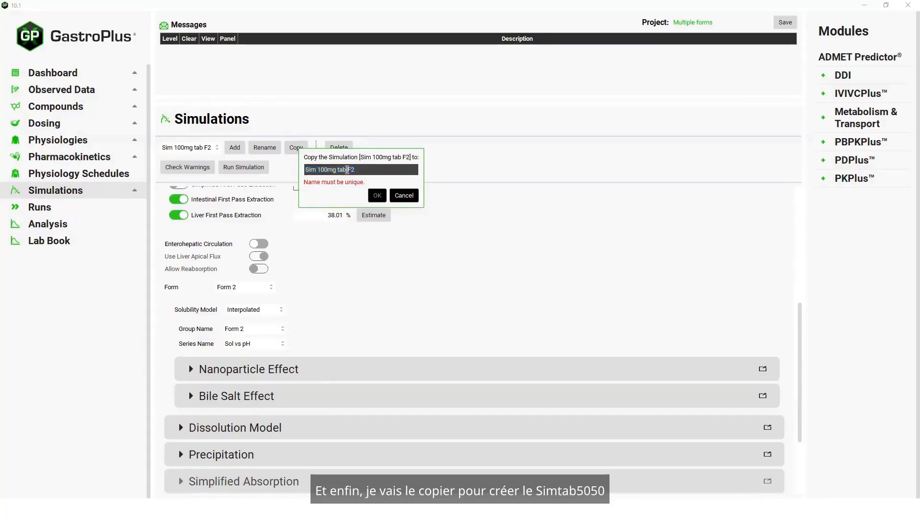
drag(348, 169, 356, 169)
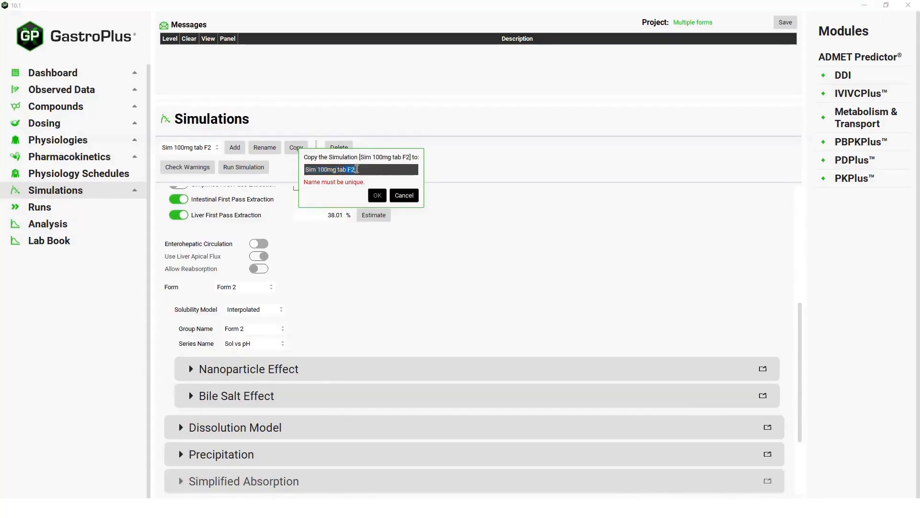
text(50 50)
click(377, 195)
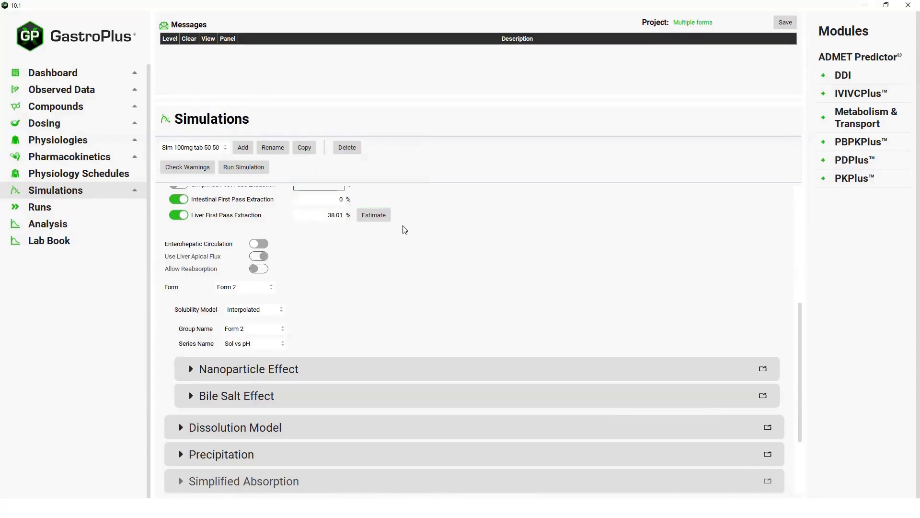
- Assign the 100mg tab 50 50 dose schedule to Sim 100mg tab 50 50 and check its compound settings
scroll(367, 294, up, 3)
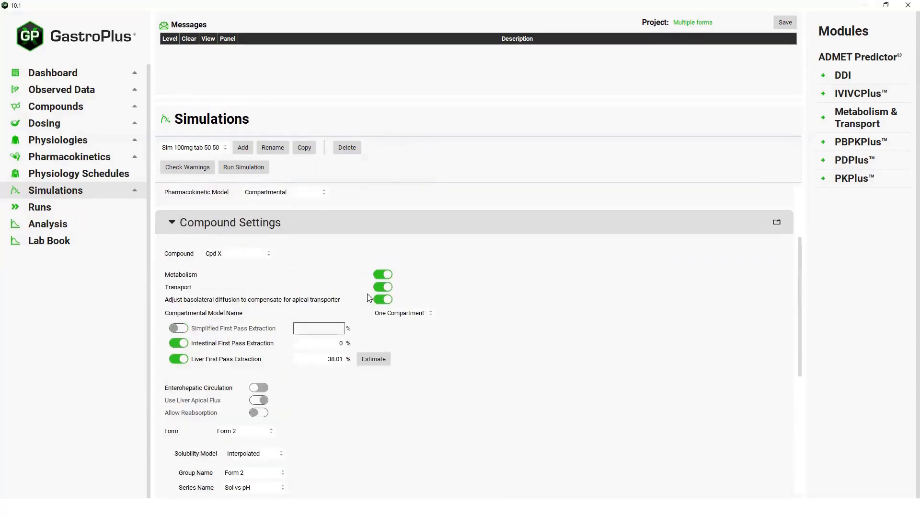
scroll(369, 297, up, 2)
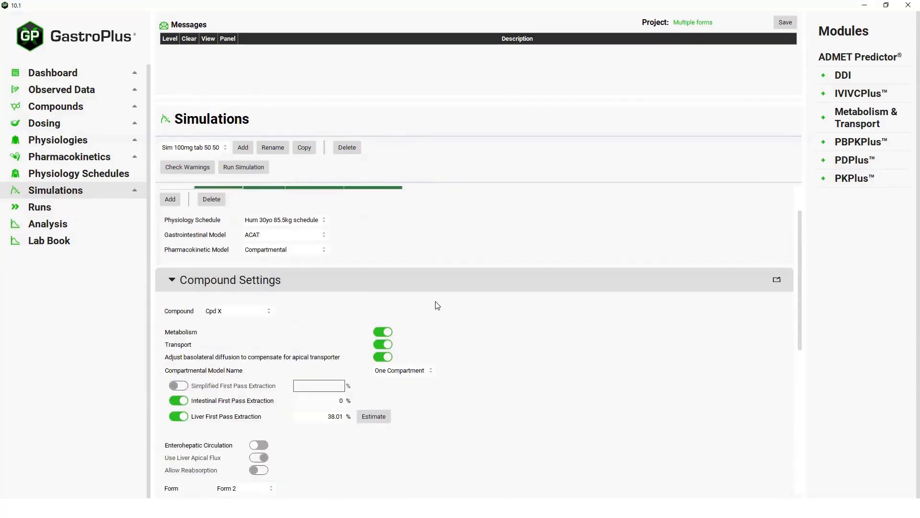
scroll(436, 302, up, 1)
scroll(436, 301, up, 1)
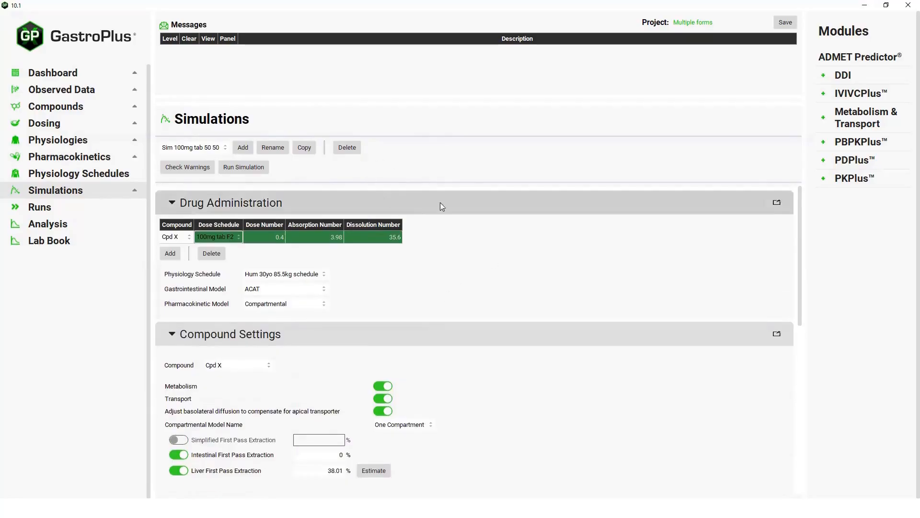
click(238, 237)
click(211, 261)
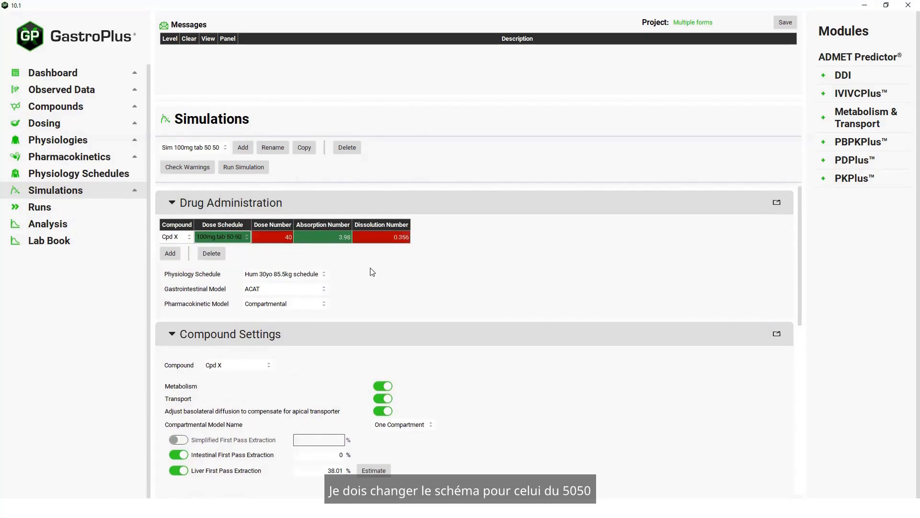
scroll(462, 390, down, 3)
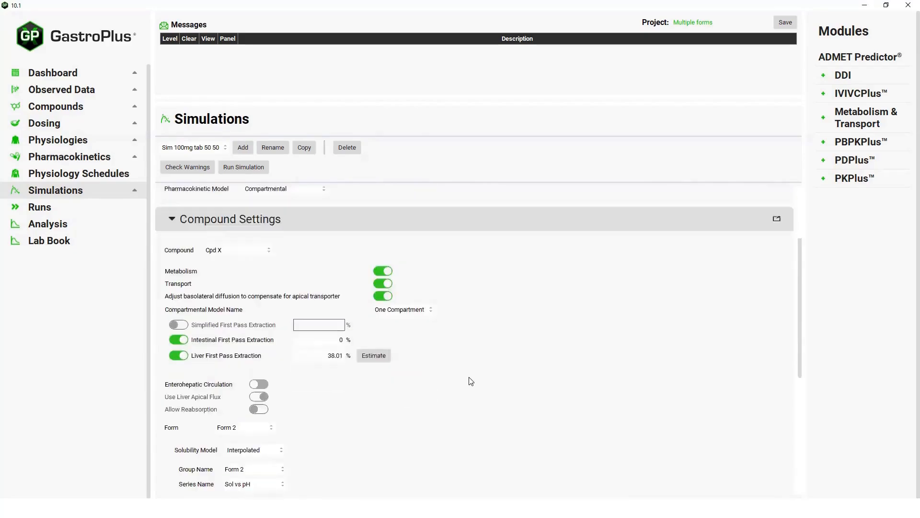
scroll(474, 379, down, 2)
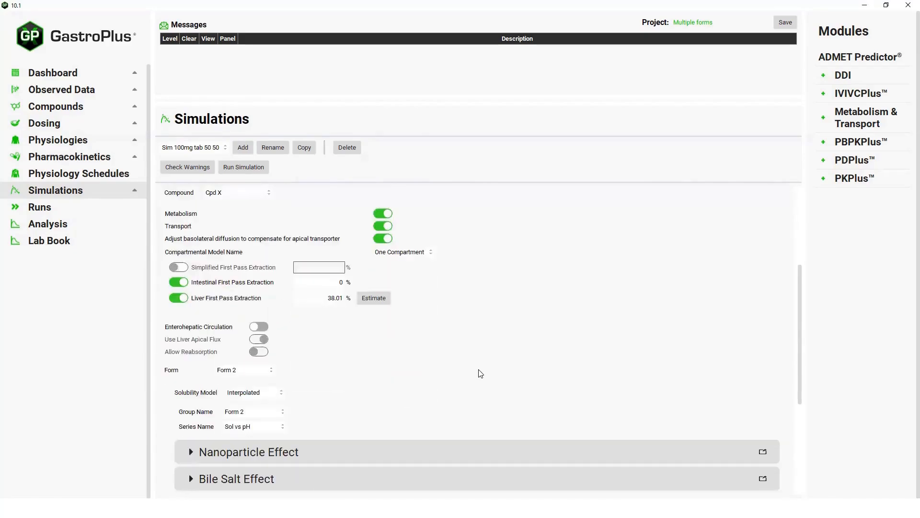
scroll(481, 373, up, 3)
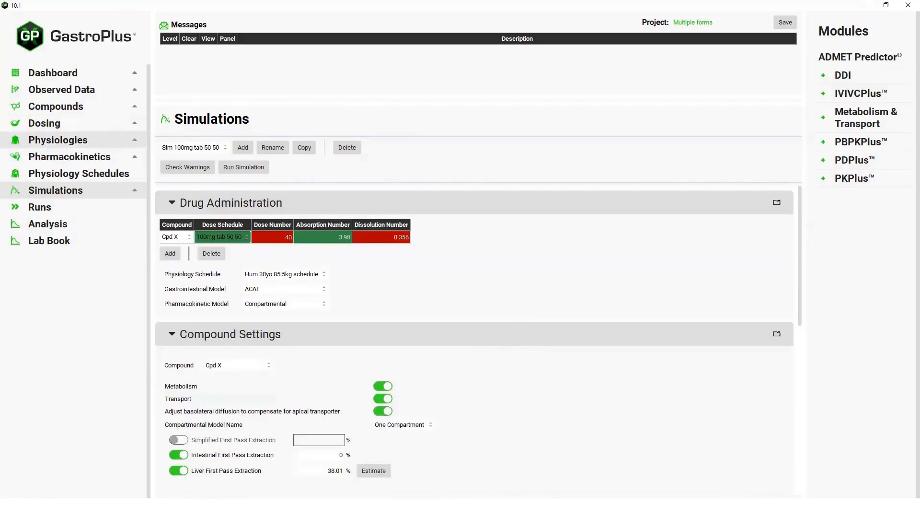
- Add a simulations run named All formulations to the project's runs
click(53, 211)
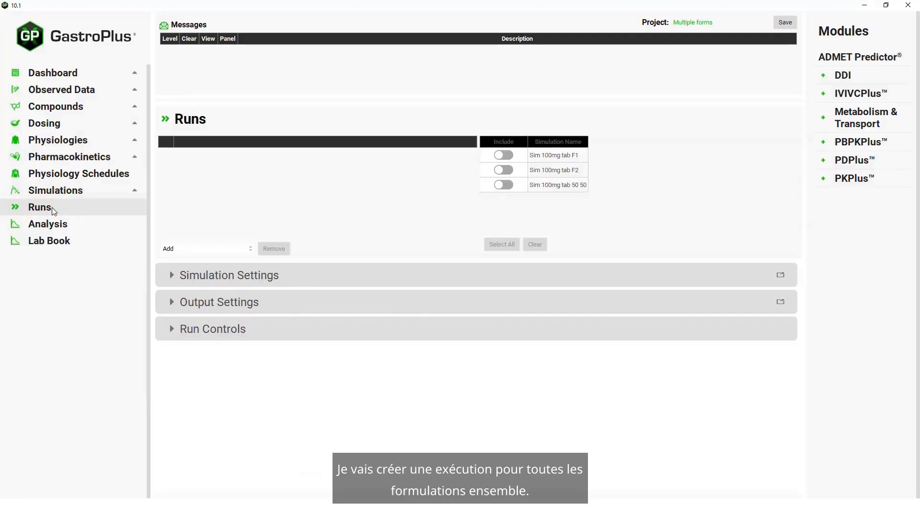
click(180, 253)
click(178, 259)
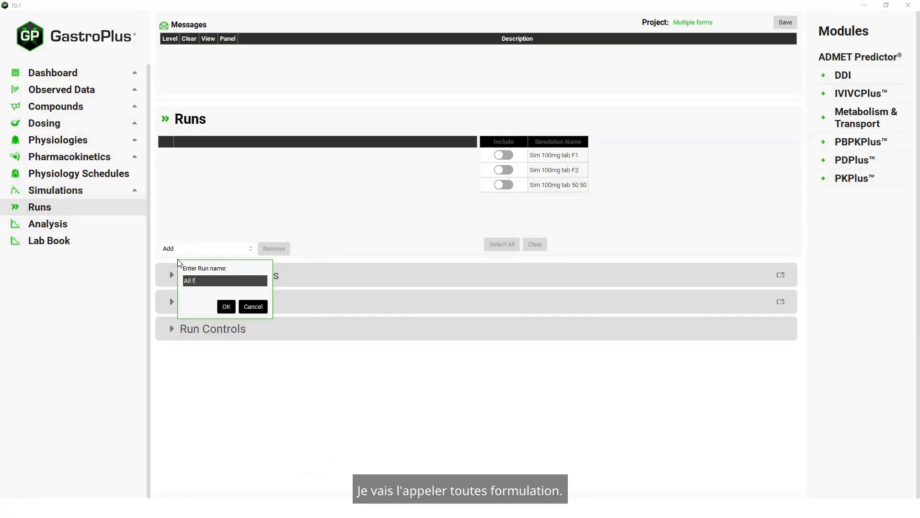
text(All formul)
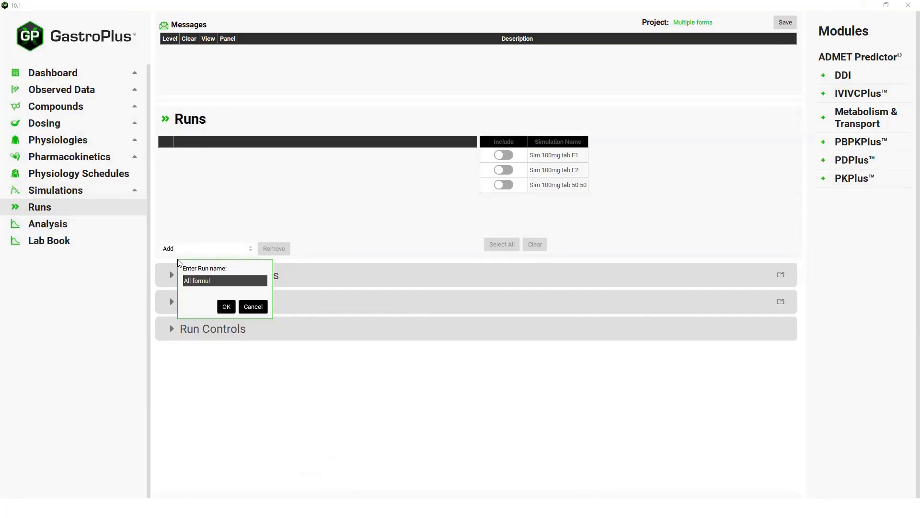
text(ations)
click(228, 309)
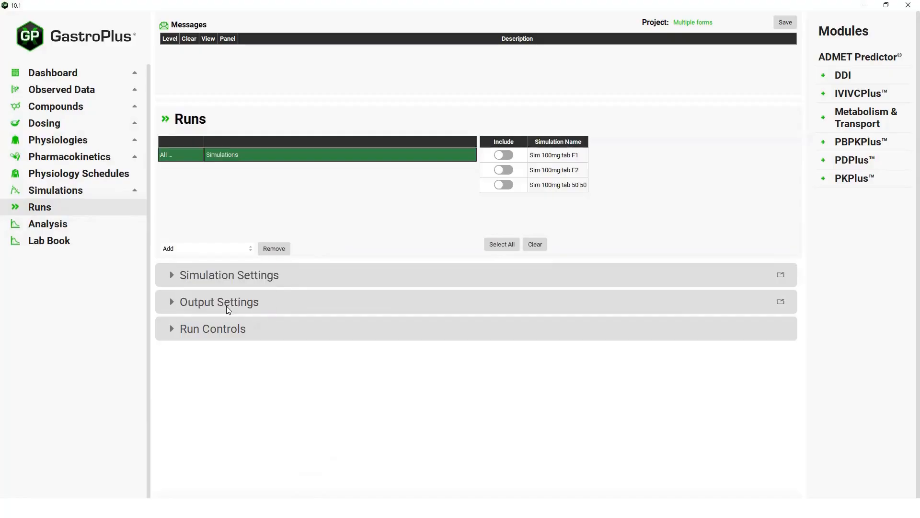
- Include Sim 100mg tab F1, Sim 100mg tab F2 and Sim 100mg tab 50 50 in the All formulations run and start it
click(509, 155)
click(510, 171)
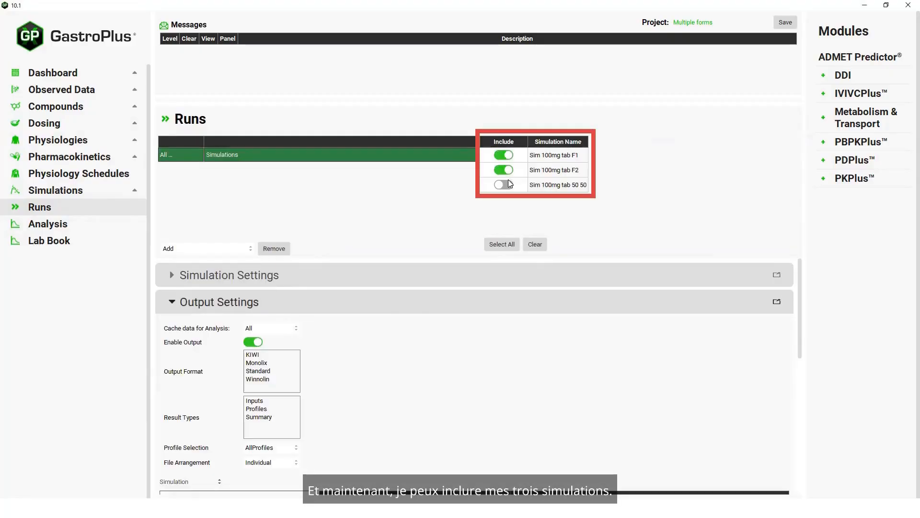
click(509, 185)
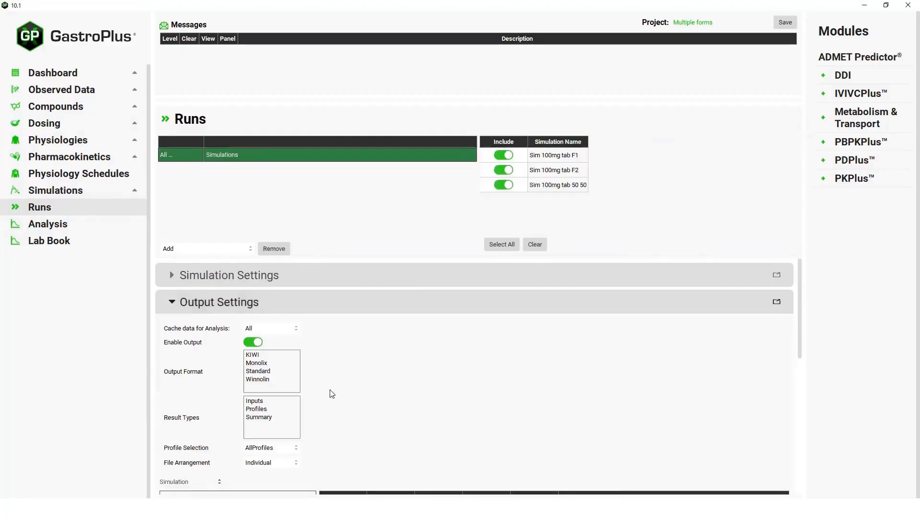
scroll(361, 373, down, 5)
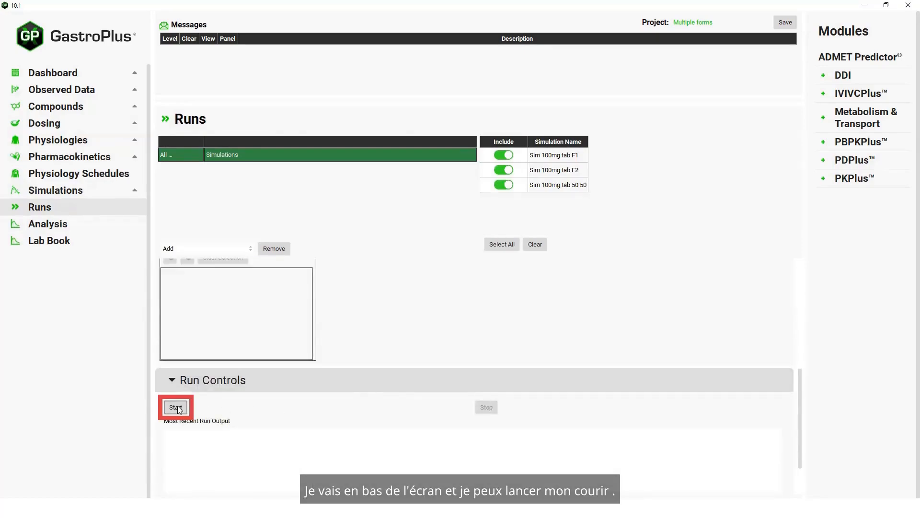
click(176, 408)
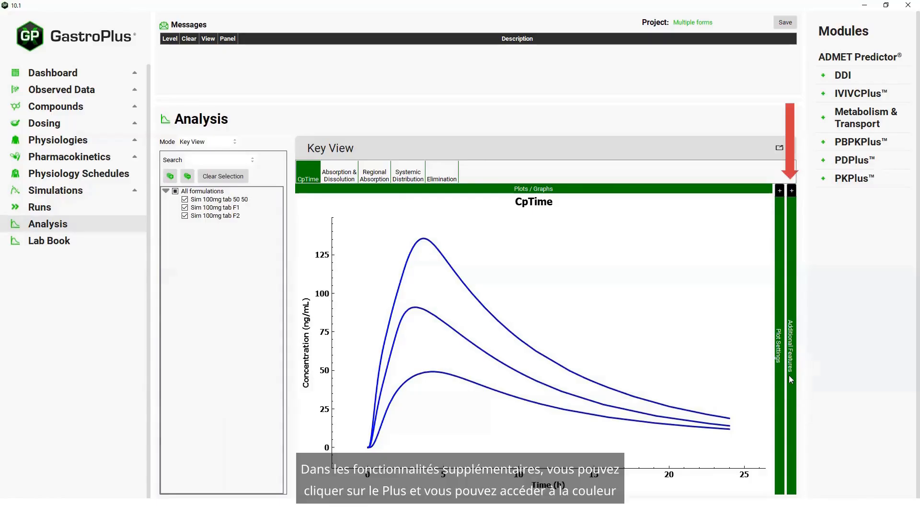
- Color the CpTime plot's curves by Simulation, reapply the coloring twice for different colors, and collapse the additional features
click(792, 190)
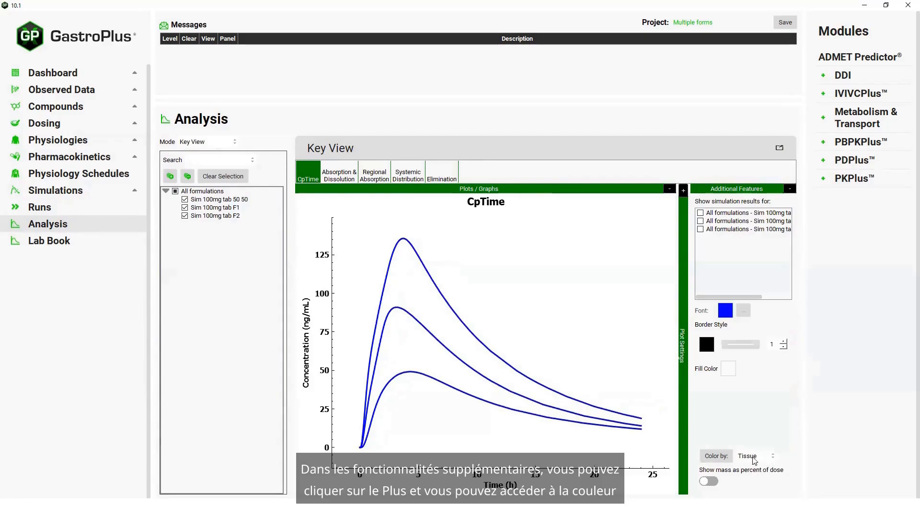
click(774, 458)
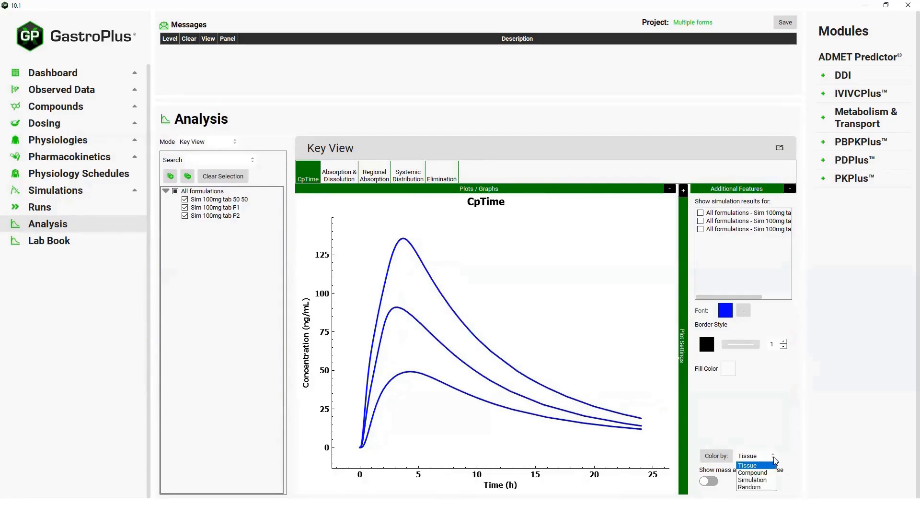
click(756, 480)
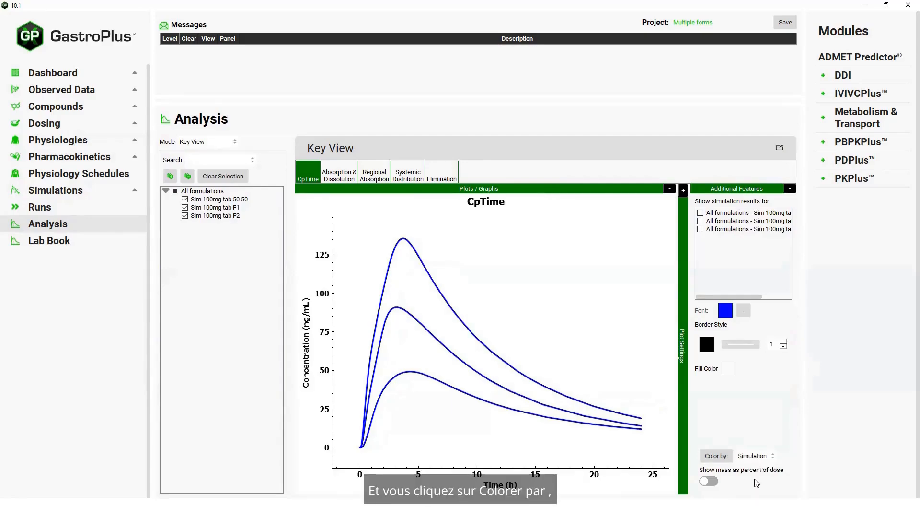
click(715, 456)
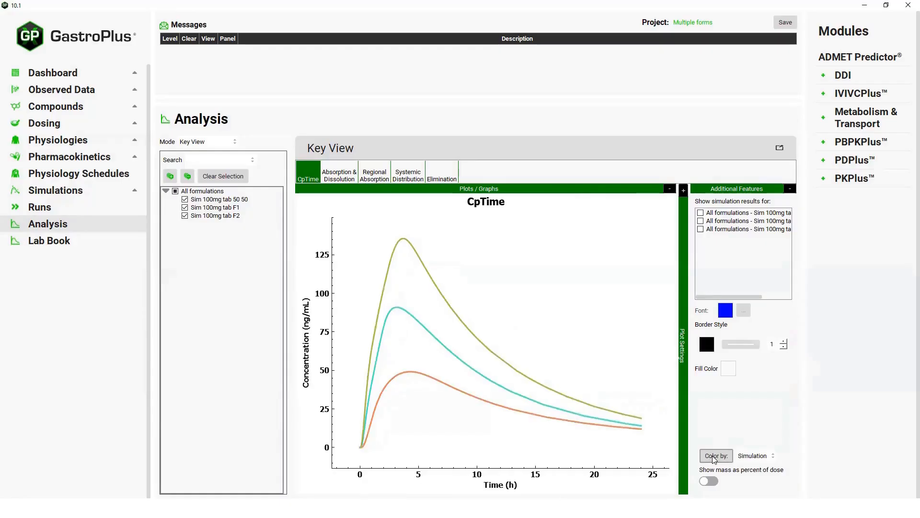
click(715, 456)
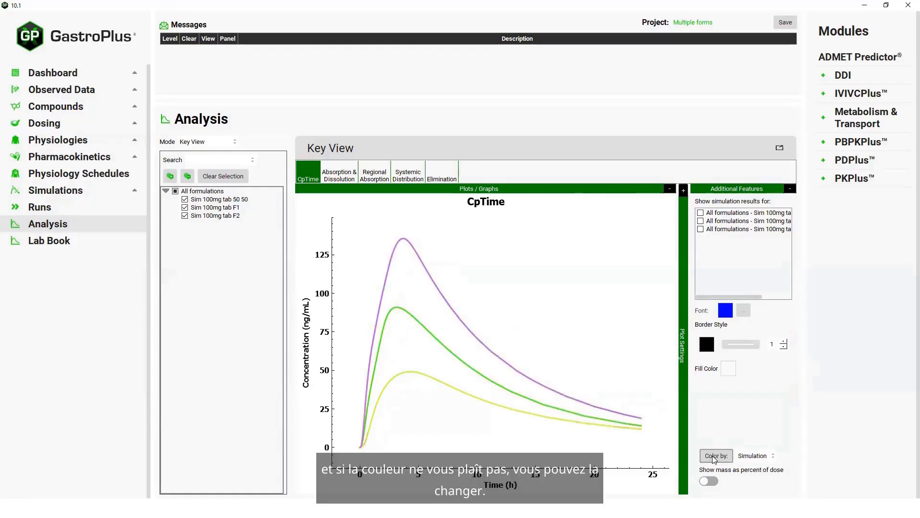
click(715, 456)
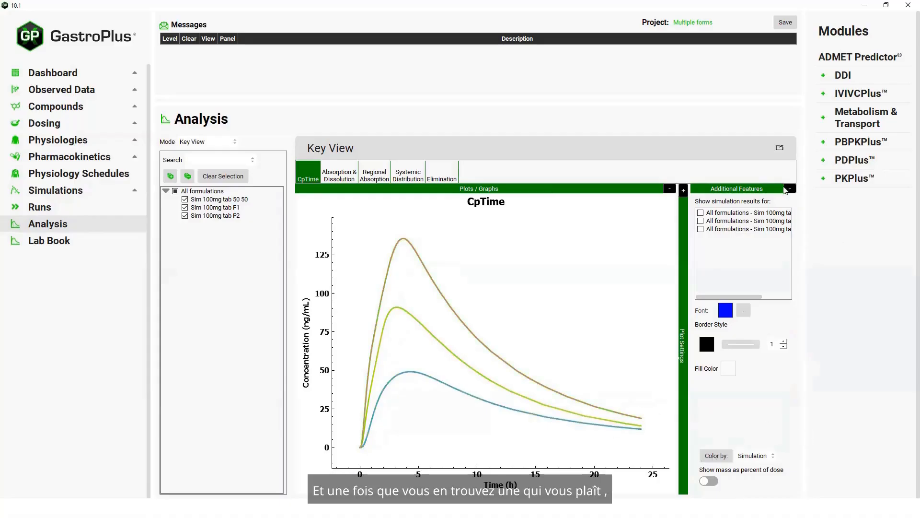
click(789, 188)
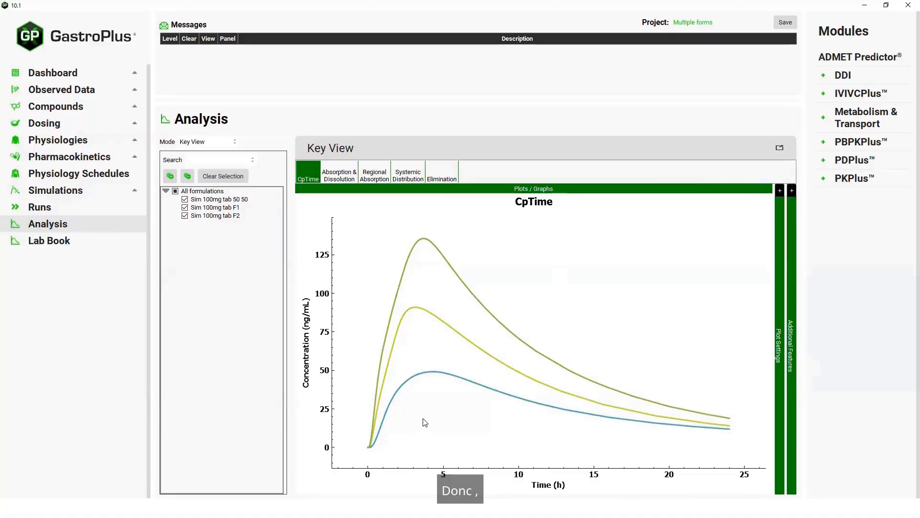
key(alt+Tab)
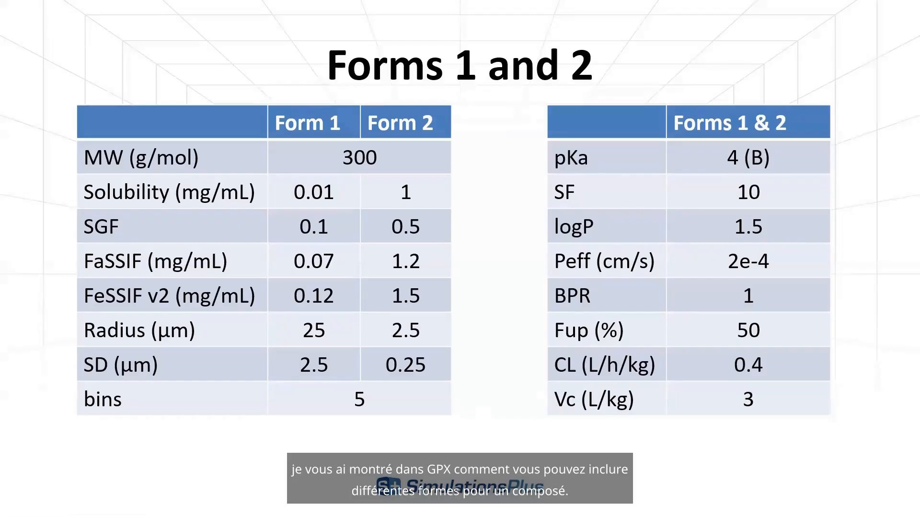